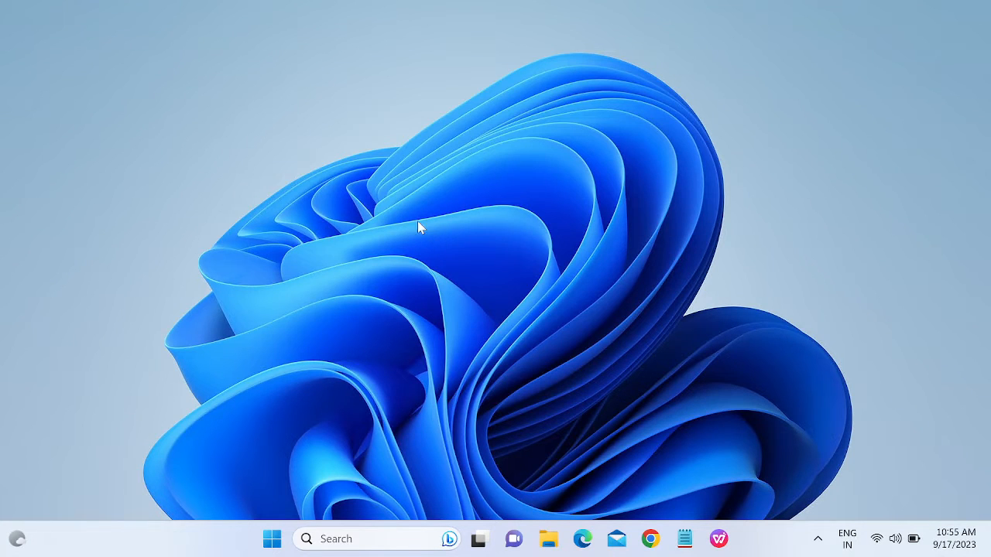
Search 'devi' in Windows search and launch Device Manager.
{"action": "left_click", "coordinate": [352, 540]}
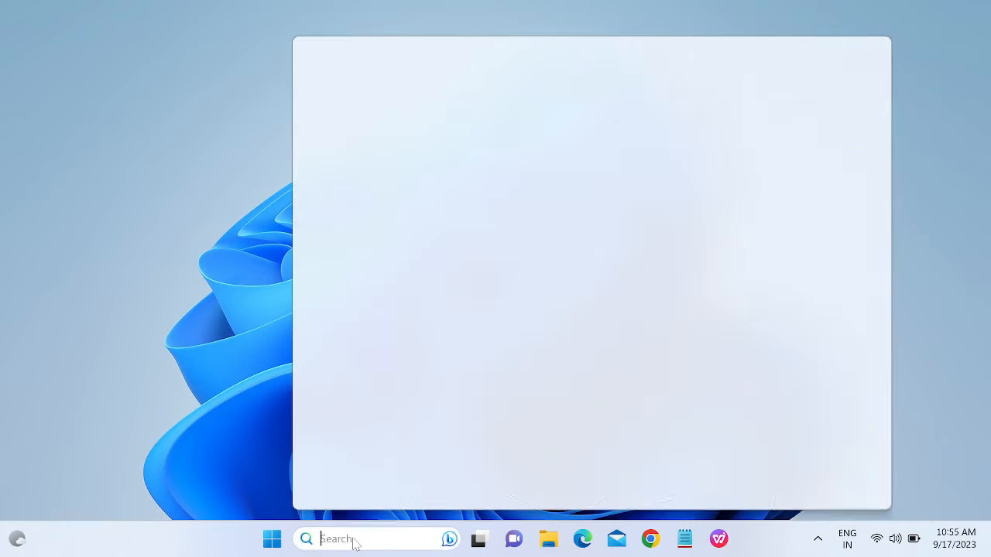
{"action": "type", "text": "devi"}
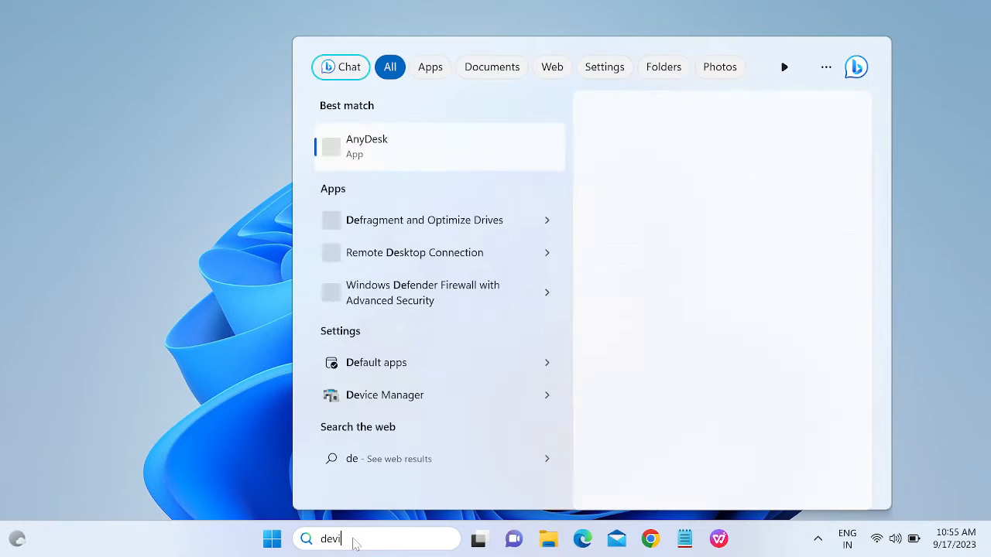
{"action": "left_click", "coordinate": [396, 151]}
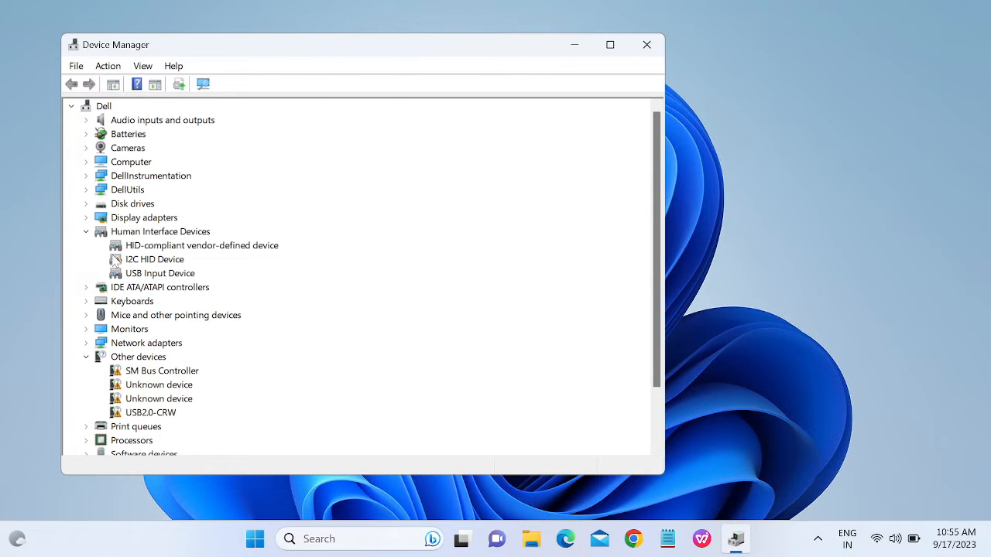
Expand the Computer, DellUtils, Audio inputs and outputs, and Batteries categories.
{"action": "left_click", "coordinate": [86, 162]}
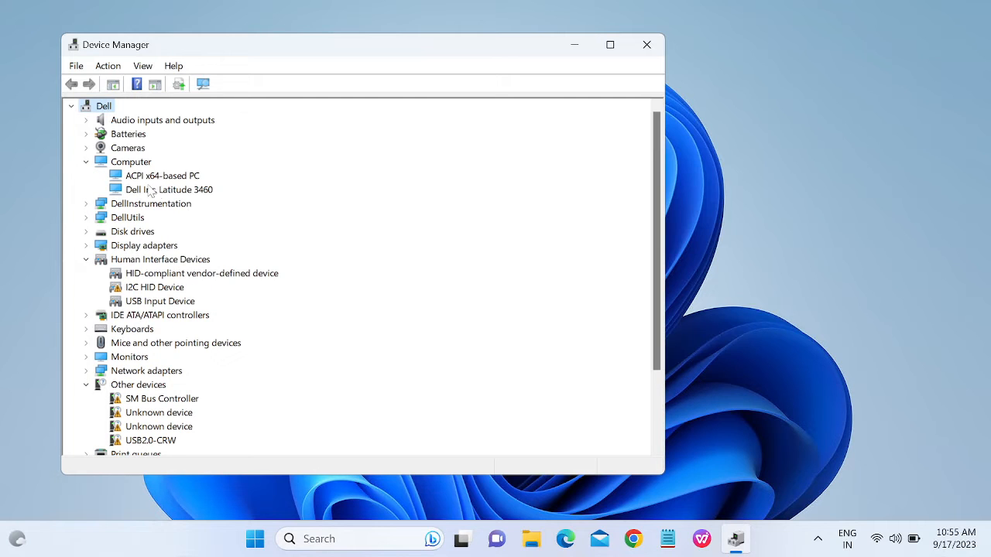
{"action": "left_click", "coordinate": [87, 218]}
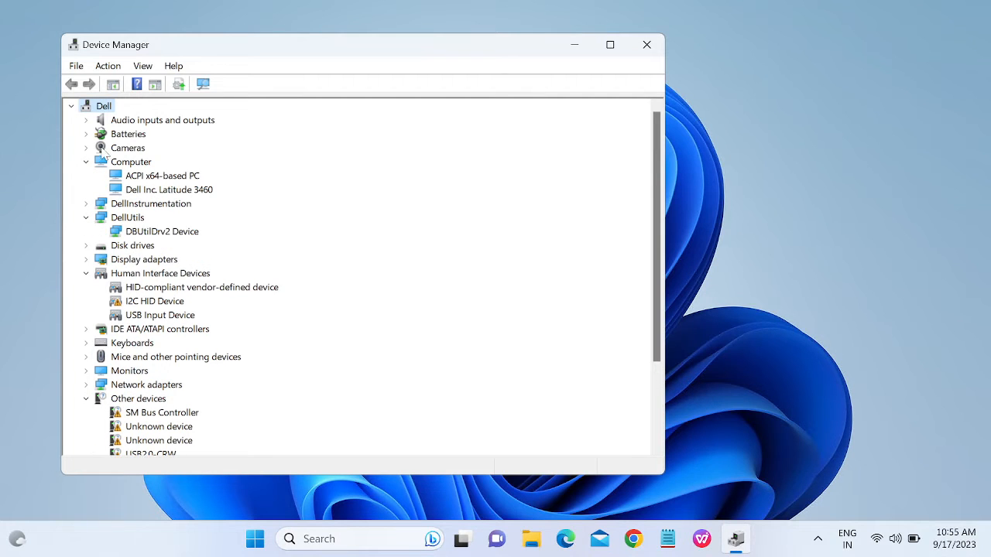
{"action": "left_click", "coordinate": [86, 120]}
{"action": "left_click", "coordinate": [147, 121]}
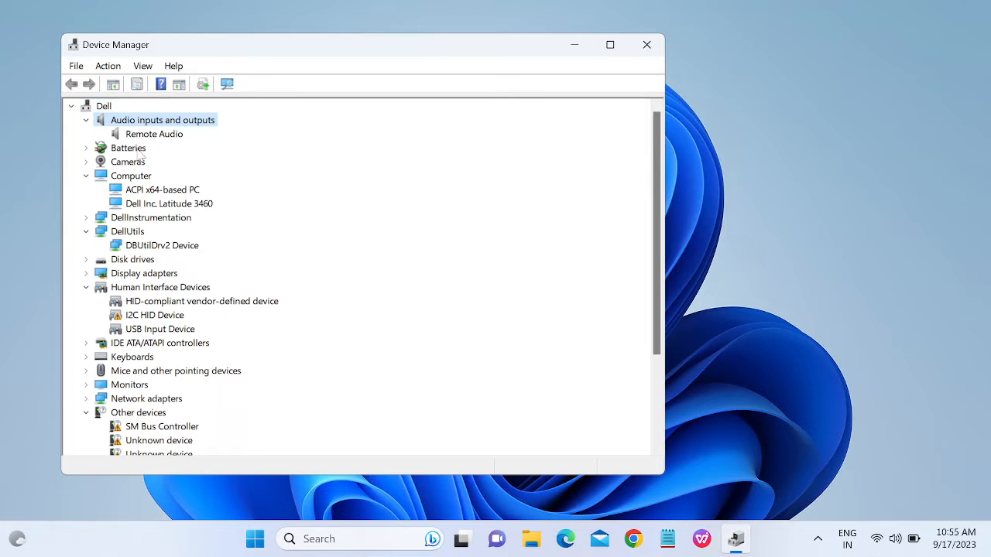
{"action": "left_click", "coordinate": [86, 148]}
Run an automatic driver search for the Microsoft AC Adapter and confirm it's already current.
{"action": "left_click", "coordinate": [159, 167]}
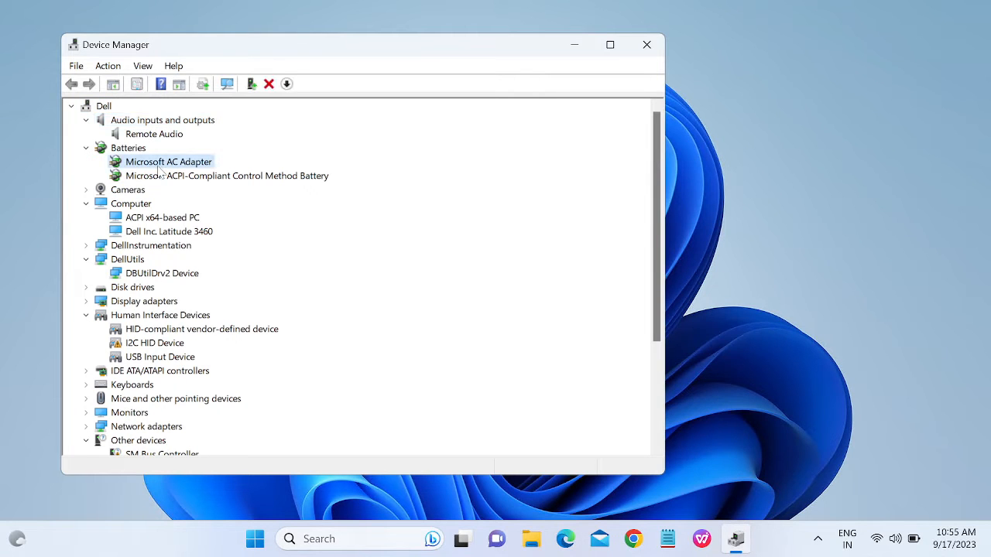
{"action": "right_click", "coordinate": [159, 167]}
{"action": "left_click", "coordinate": [220, 184]}
{"action": "left_click", "coordinate": [282, 226]}
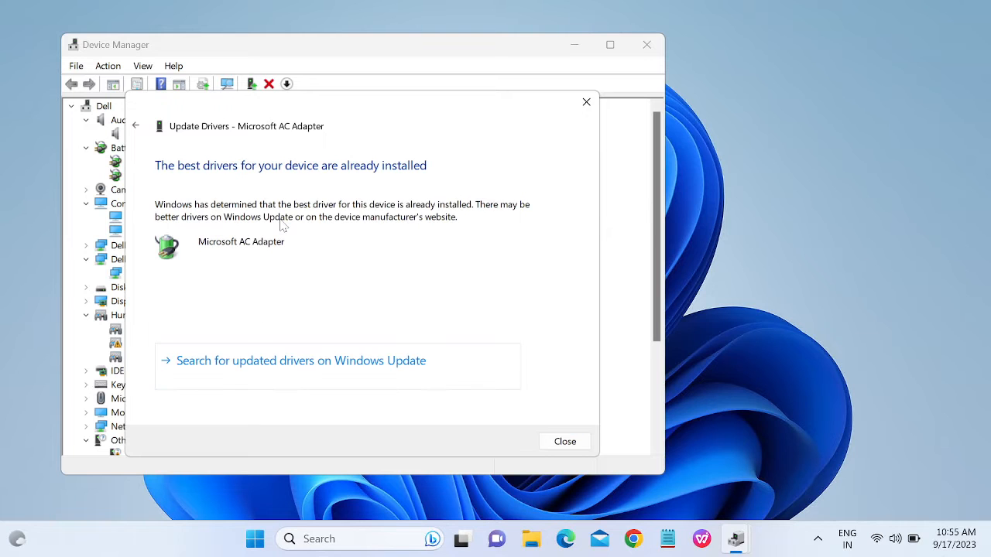
{"action": "left_click", "coordinate": [565, 441]}
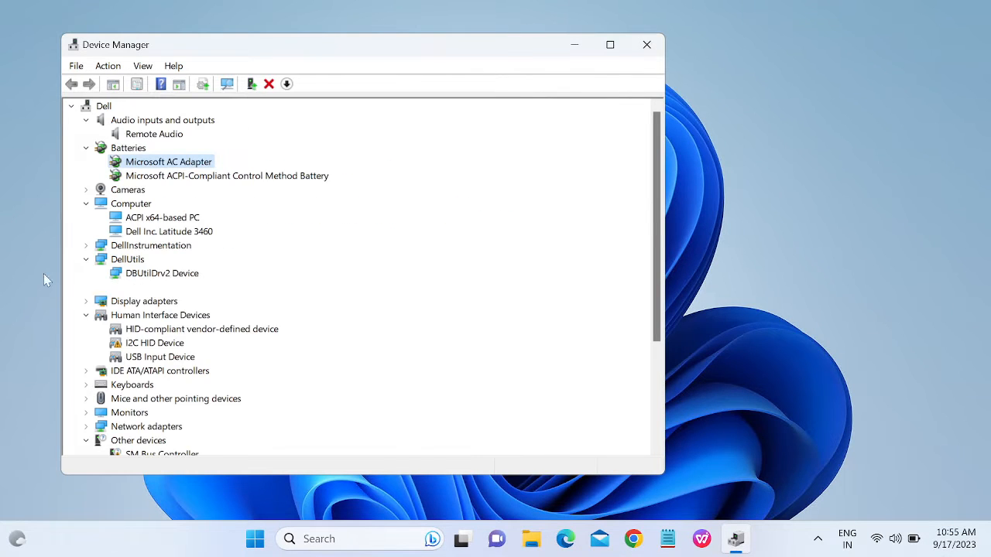
Expand the Monitors and Sound, video and game controllers categories.
{"action": "scroll", "coordinate": [110, 334], "scroll_direction": "down", "scroll_amount": 4}
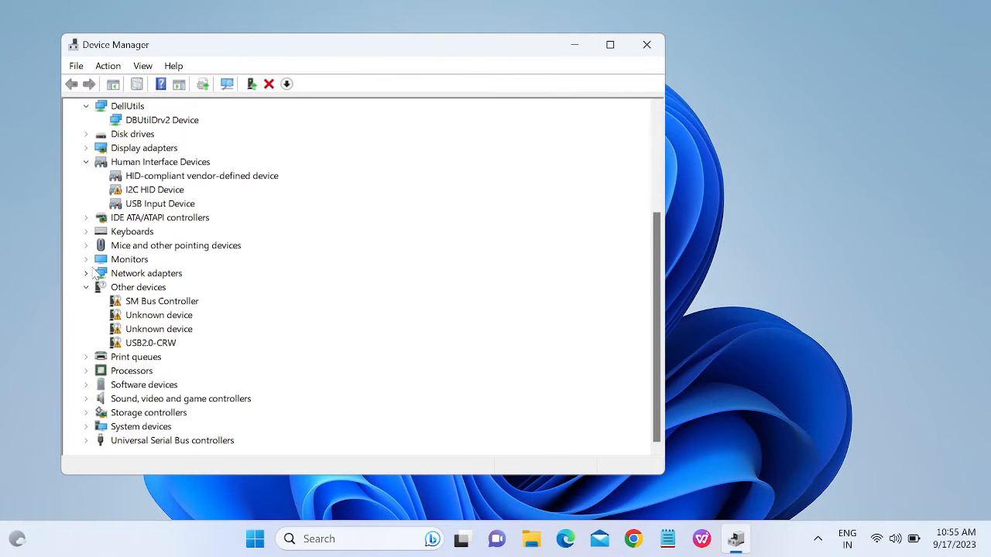
{"action": "left_click", "coordinate": [88, 261]}
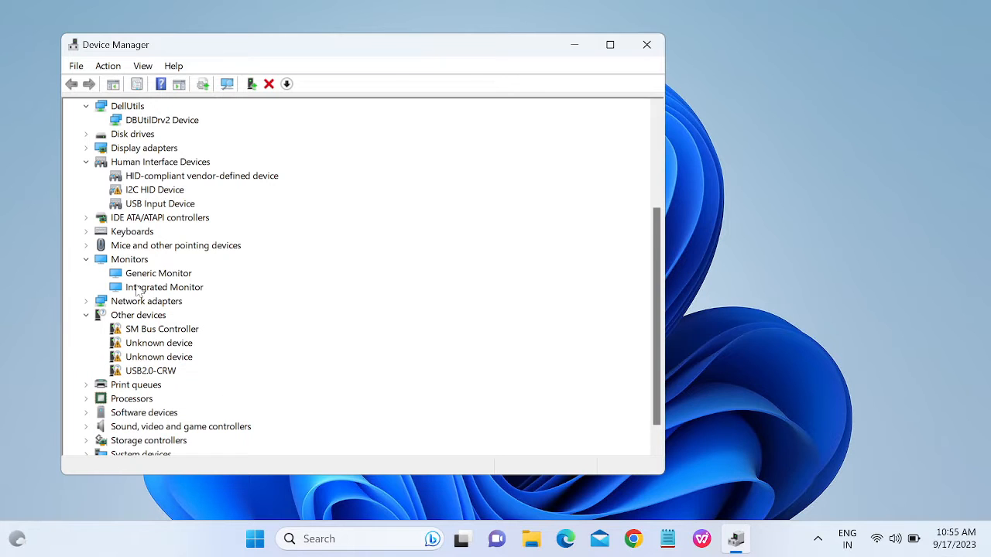
{"action": "scroll", "coordinate": [137, 294], "scroll_direction": "down", "scroll_amount": 1}
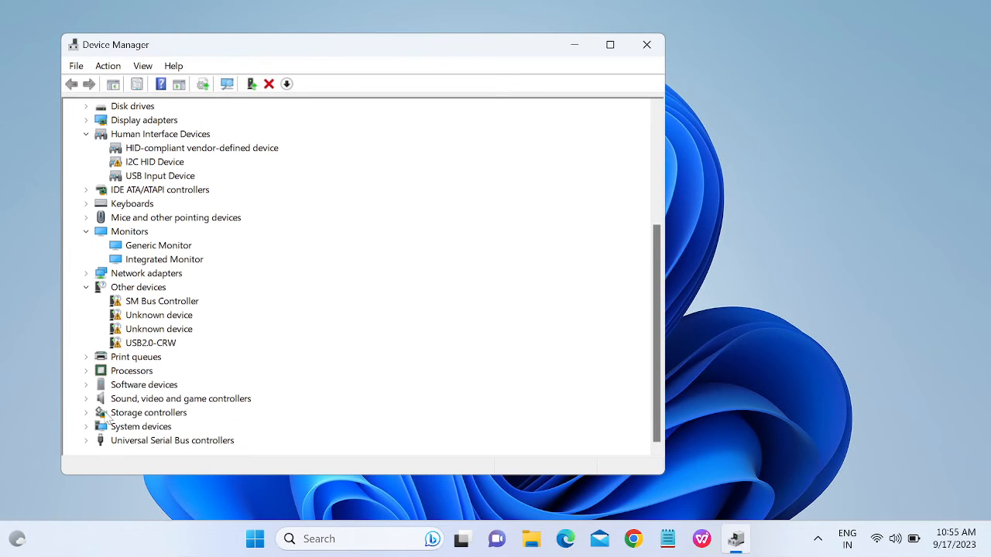
{"action": "left_click", "coordinate": [86, 399]}
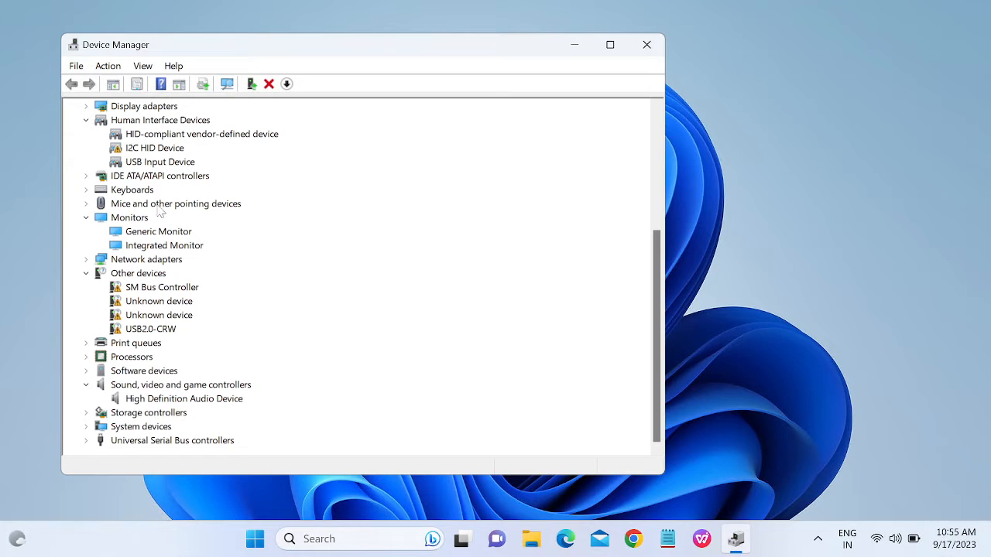
Automatically update the High Definition Audio Device driver so it installs as Realtek Audio.
{"action": "right_click", "coordinate": [147, 399]}
{"action": "left_click", "coordinate": [203, 408]}
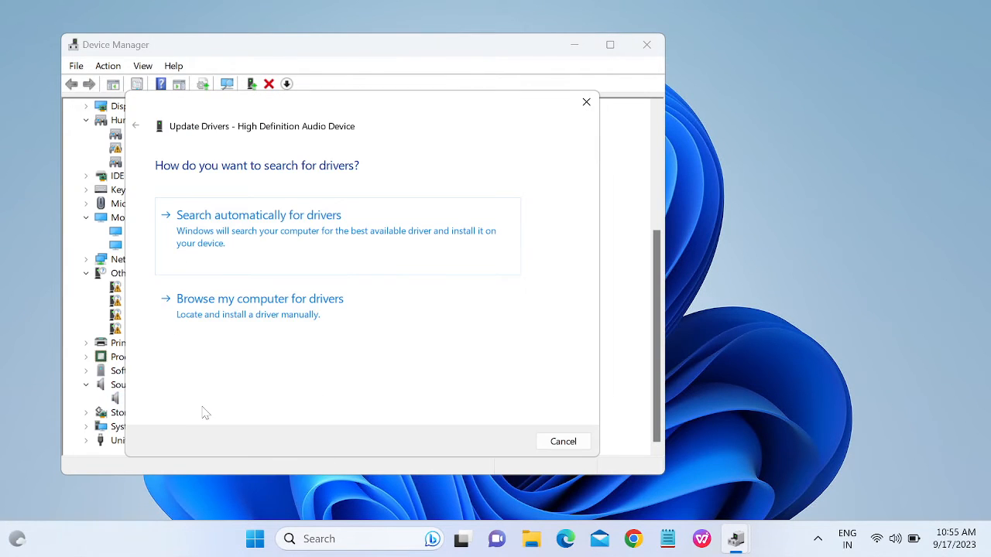
{"action": "left_click", "coordinate": [288, 240]}
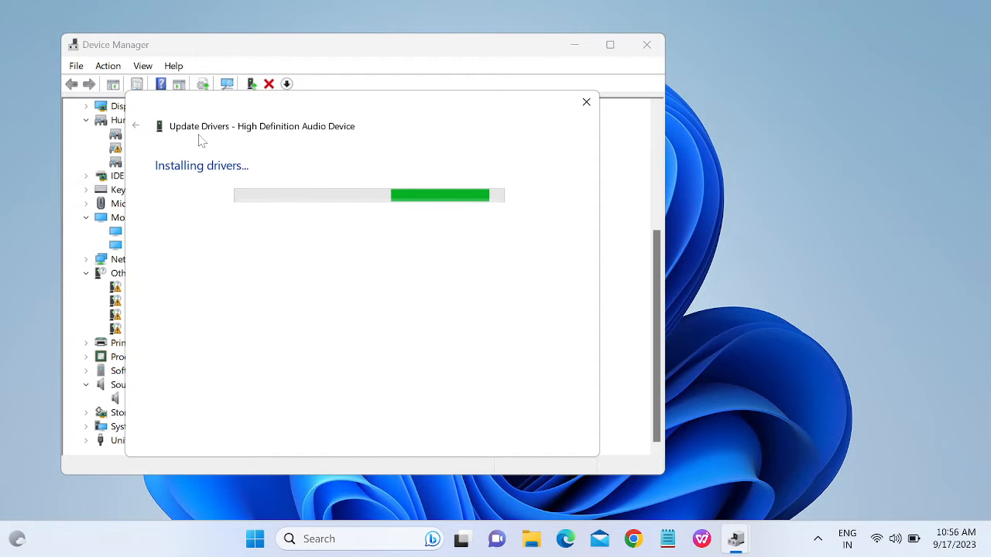
{"action": "left_click_drag", "start_coordinate": [394, 101], "coordinate": [675, 90]}
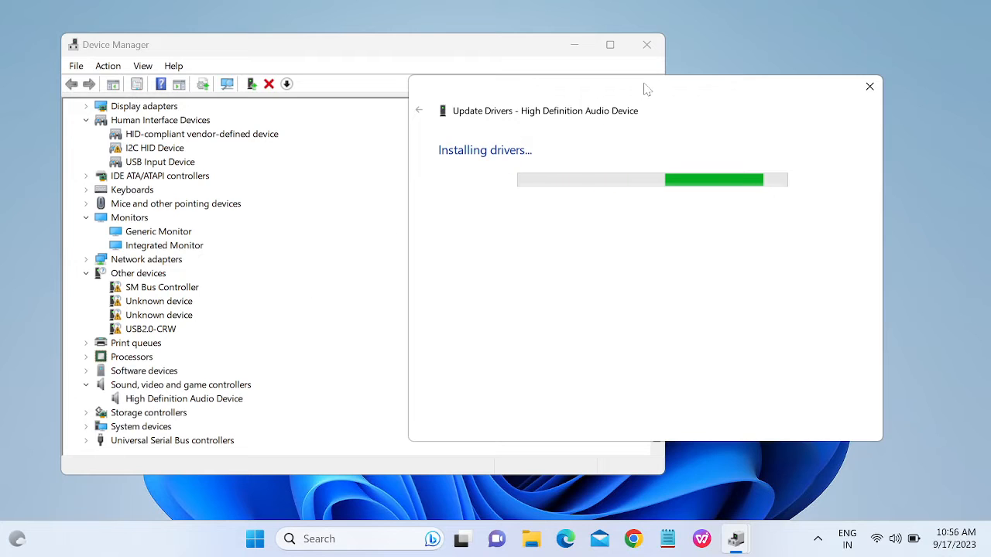
{"action": "left_click_drag", "start_coordinate": [643, 88], "coordinate": [531, 89]}
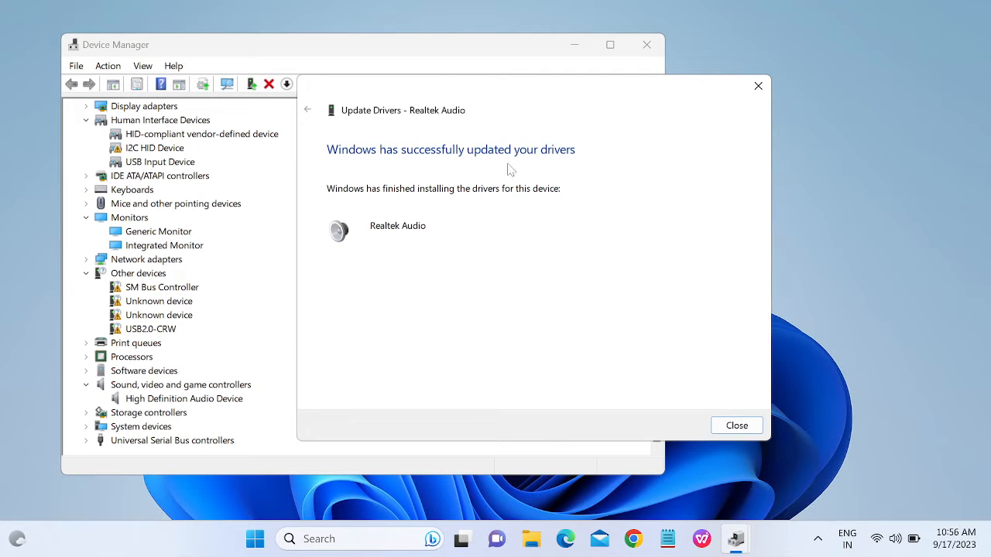
{"action": "left_click", "coordinate": [734, 424]}
Under Universal Serial Bus controllers, run an automatic driver search for USB Root Hub.
{"action": "scroll", "coordinate": [246, 360], "scroll_direction": "down", "scroll_amount": 1}
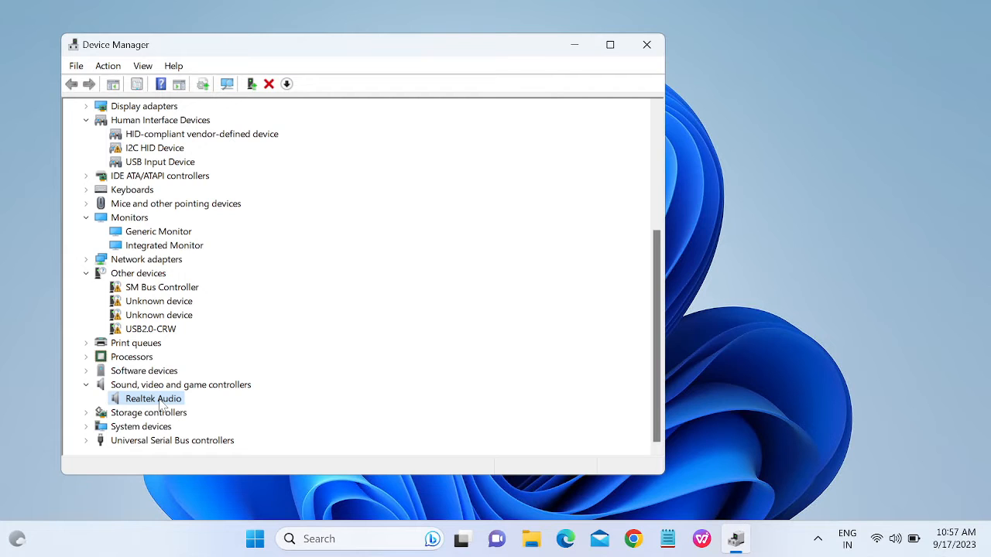
{"action": "left_click", "coordinate": [86, 442]}
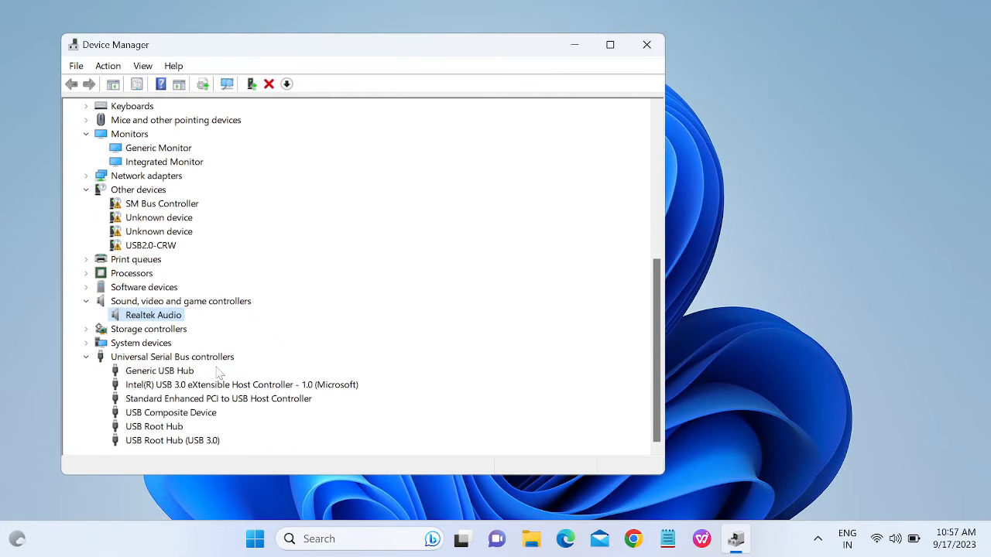
{"action": "left_click", "coordinate": [168, 427]}
{"action": "right_click", "coordinate": [172, 425]}
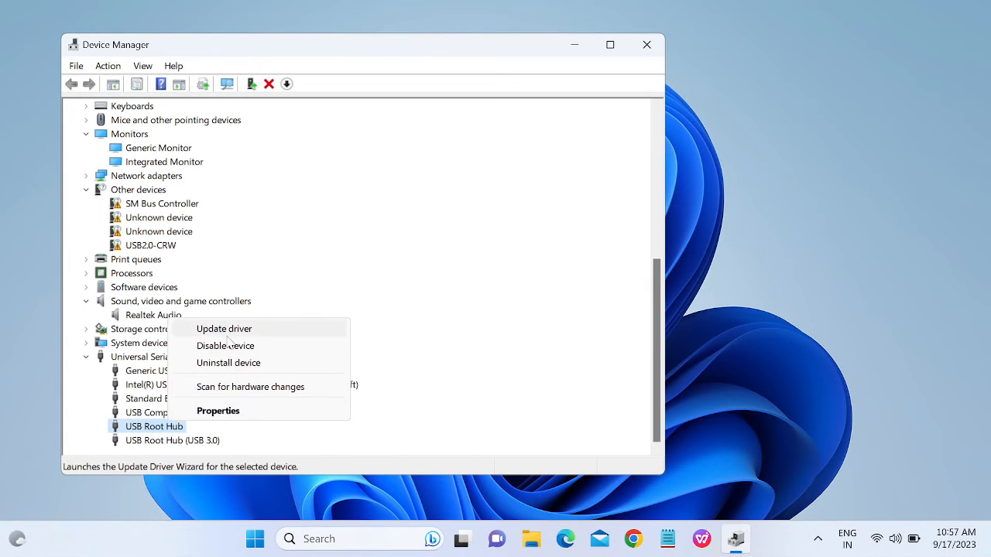
{"action": "left_click", "coordinate": [227, 335]}
{"action": "left_click", "coordinate": [380, 256]}
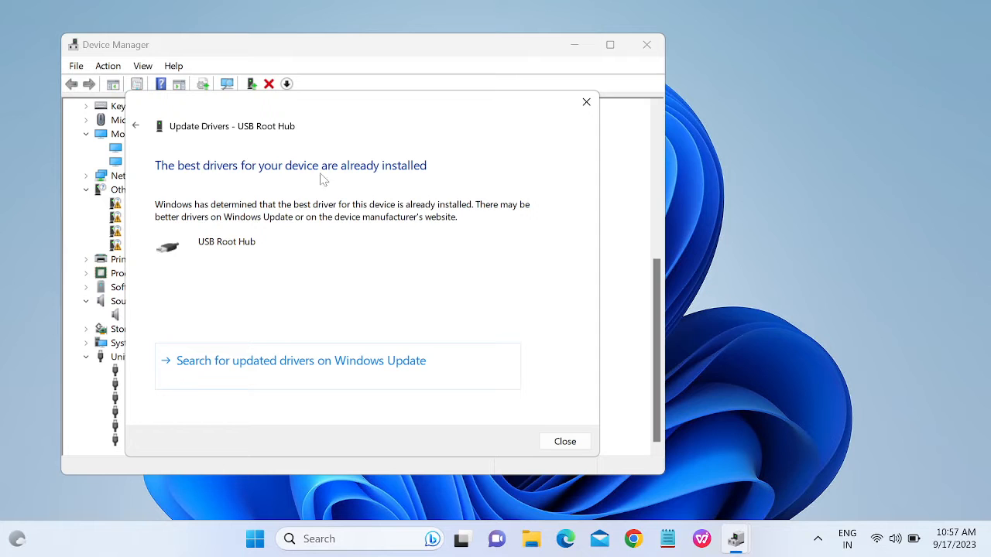
{"action": "left_click", "coordinate": [586, 101]}
Confirm Intel(R) HD Graphics 5500 already has the best driver, then close Device Manager.
{"action": "scroll", "coordinate": [112, 263], "scroll_direction": "up", "scroll_amount": 3}
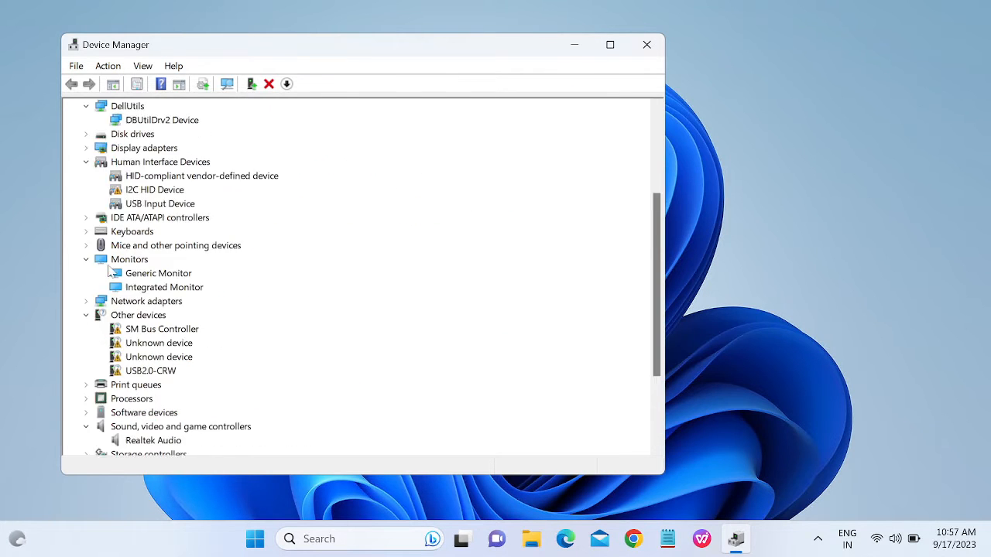
{"action": "scroll", "coordinate": [109, 269], "scroll_direction": "down", "scroll_amount": 1}
{"action": "scroll", "coordinate": [109, 270], "scroll_direction": "up", "scroll_amount": 5}
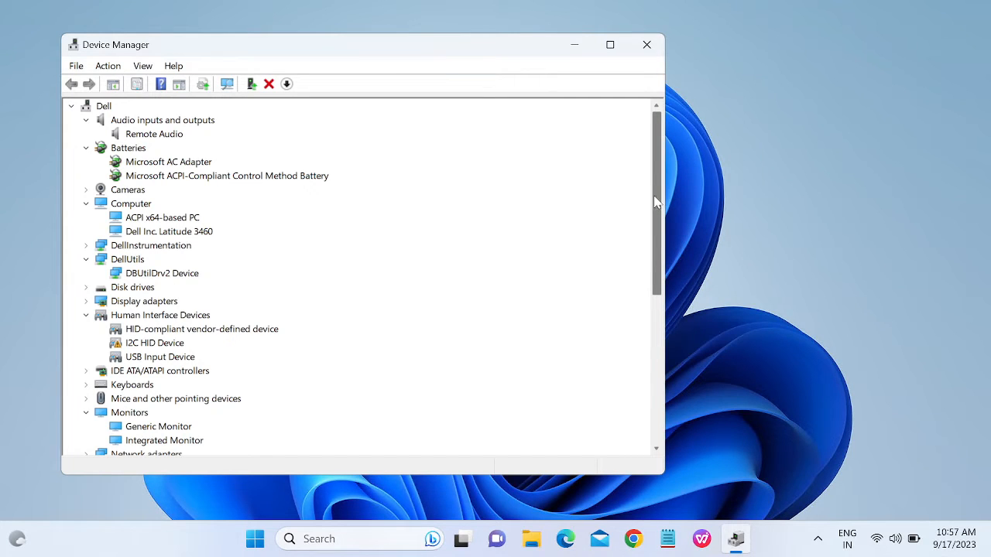
{"action": "left_click", "coordinate": [86, 302]}
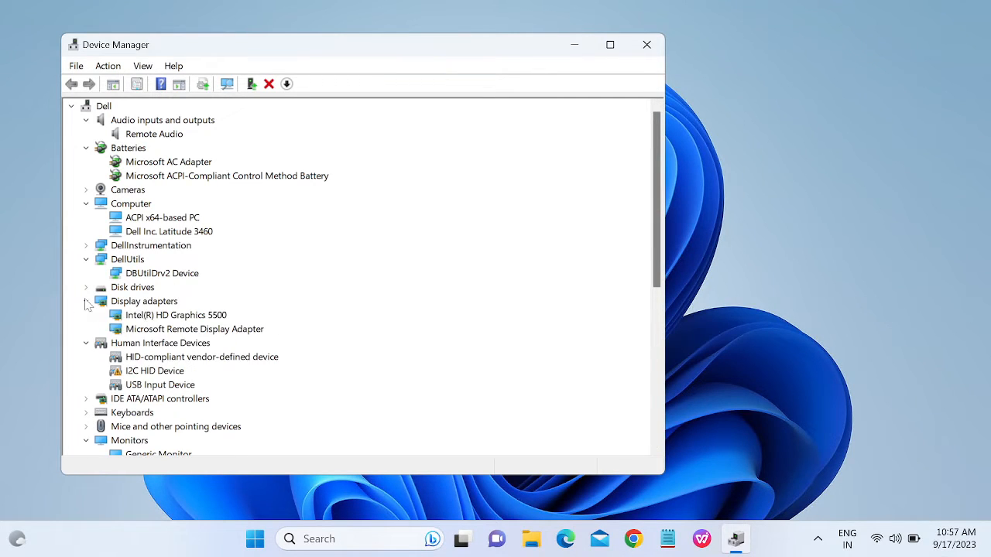
{"action": "left_click", "coordinate": [159, 319]}
{"action": "right_click", "coordinate": [161, 320]}
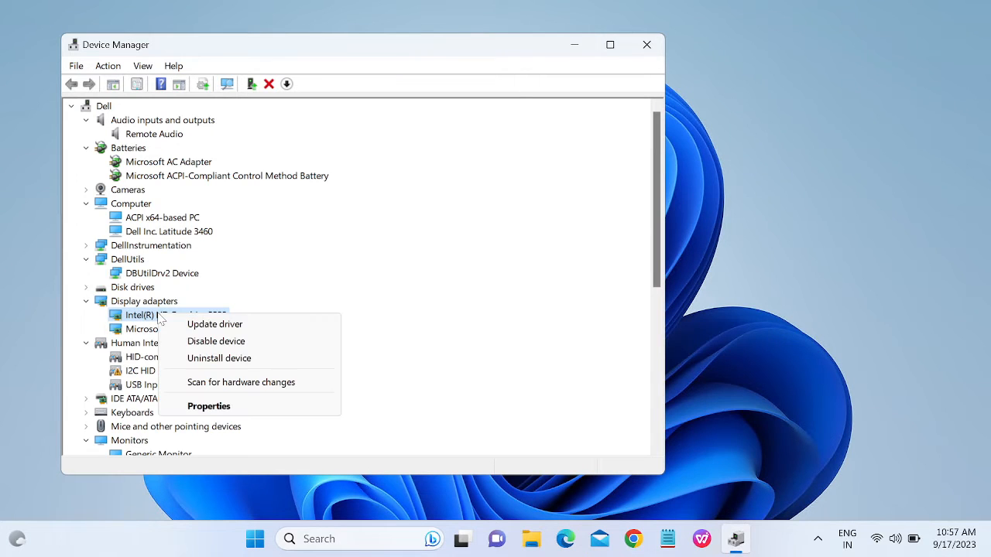
{"action": "left_click", "coordinate": [205, 324]}
{"action": "left_click", "coordinate": [299, 243]}
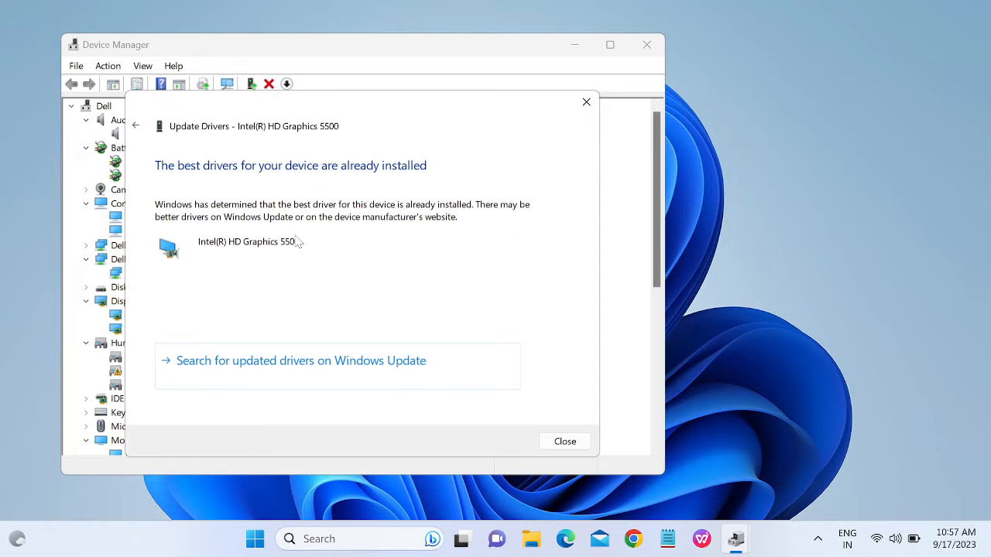
{"action": "left_click", "coordinate": [567, 442]}
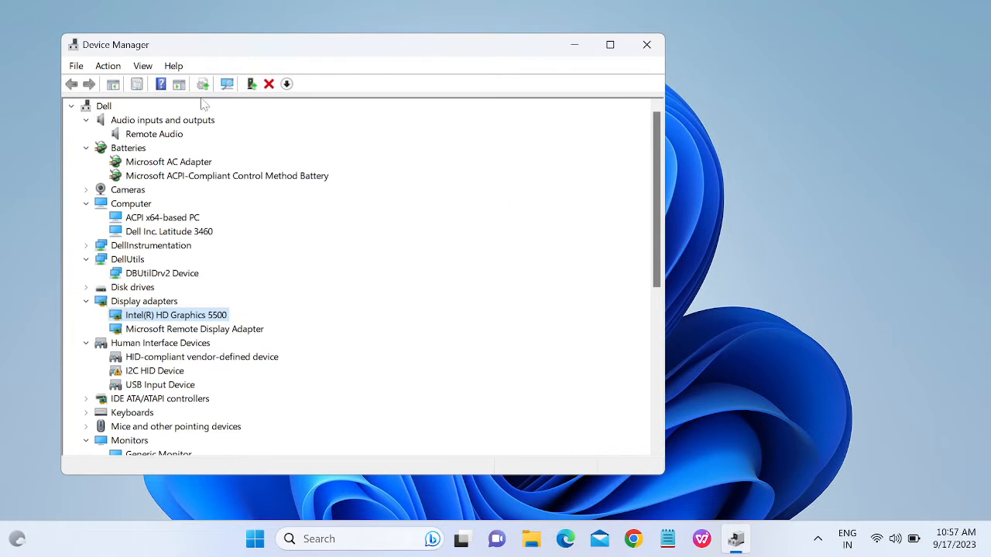
{"action": "left_click", "coordinate": [647, 45]}
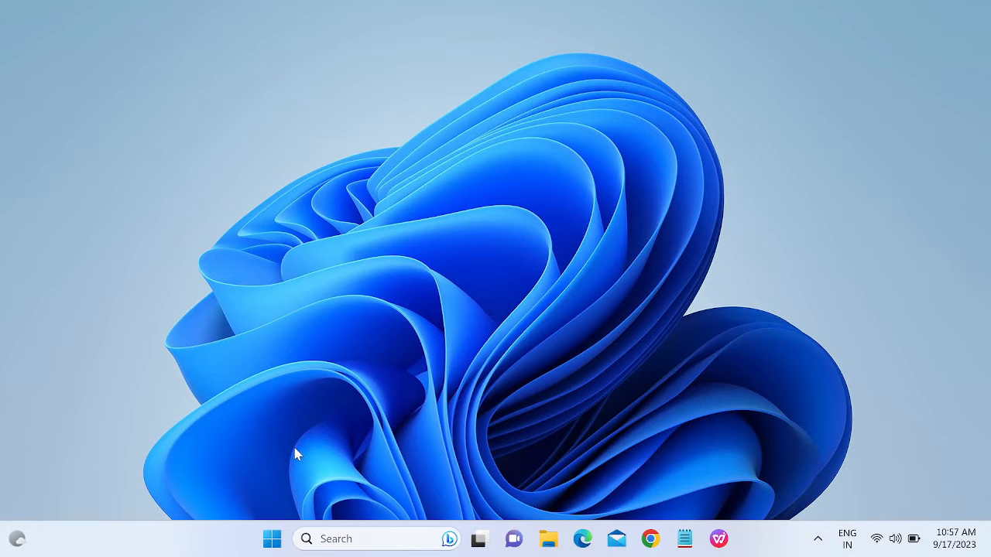
Search 'check' from the taskbar and open the Check for updates settings page.
{"action": "left_click", "coordinate": [271, 542]}
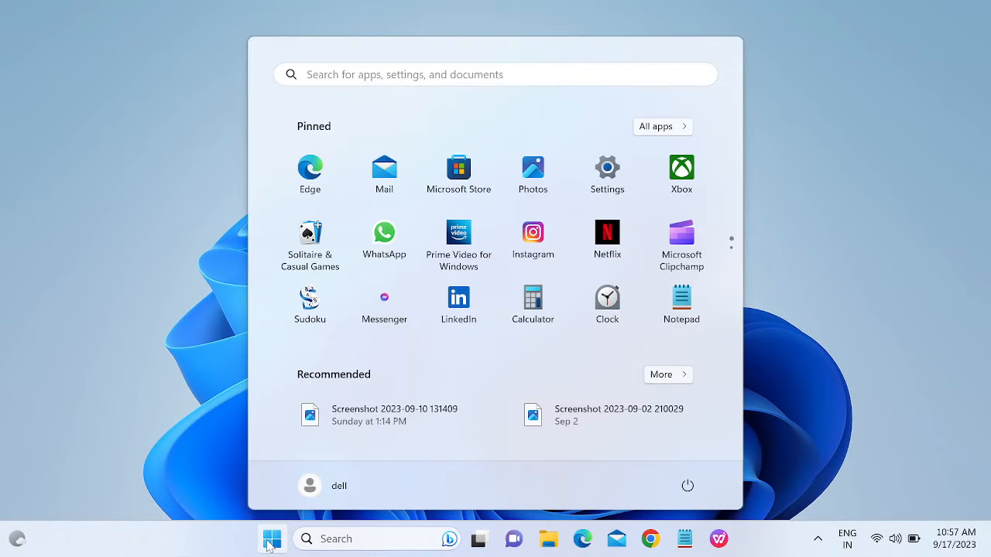
{"action": "left_click", "coordinate": [338, 538]}
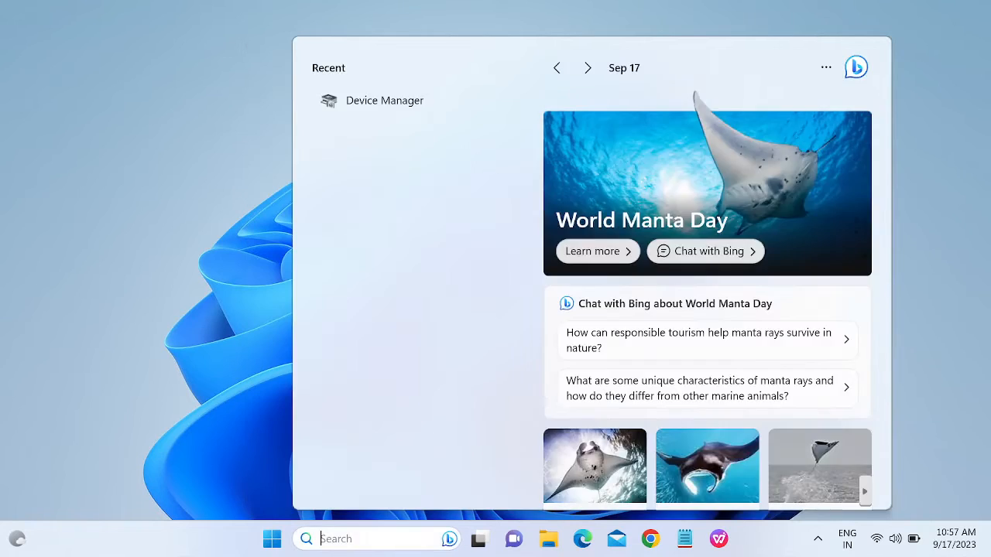
{"action": "type", "text": "check"}
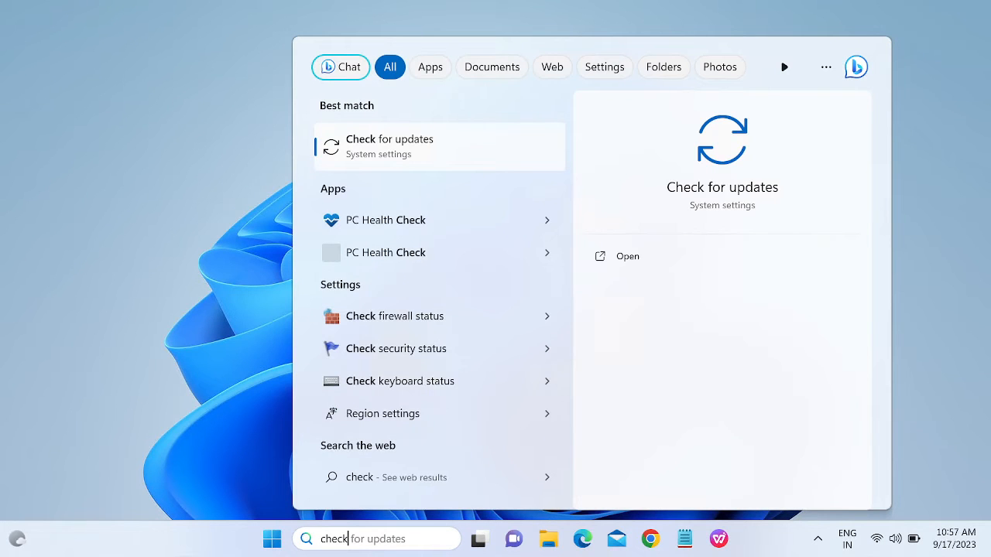
{"action": "left_click", "coordinate": [445, 152]}
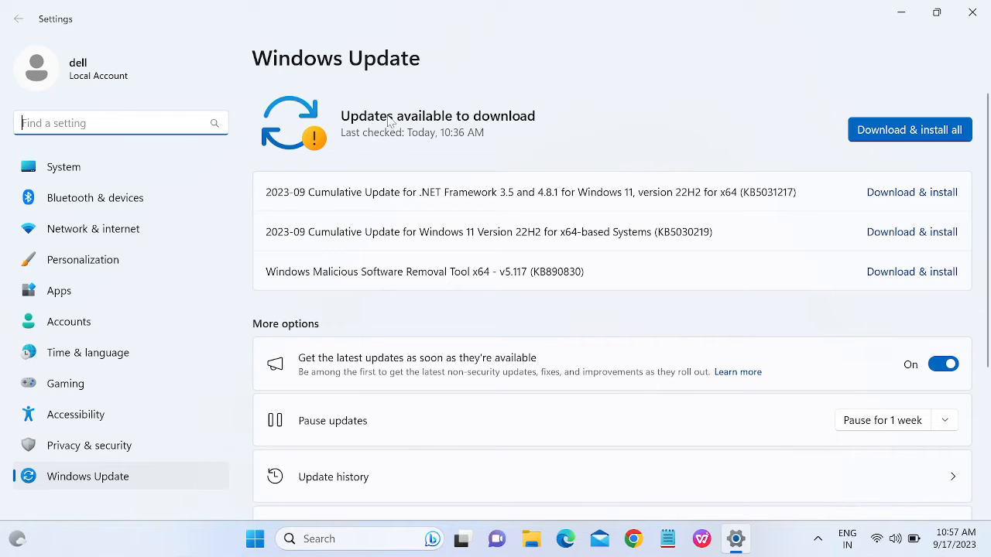
Download and install all three Windows updates, then minimize Settings.
{"action": "left_click", "coordinate": [889, 131]}
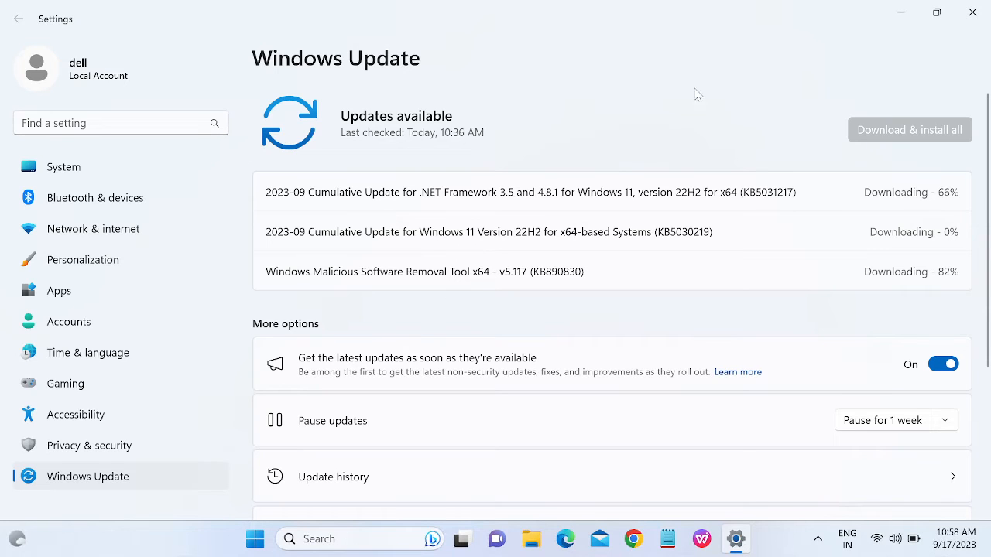
{"action": "left_click", "coordinate": [900, 13]}
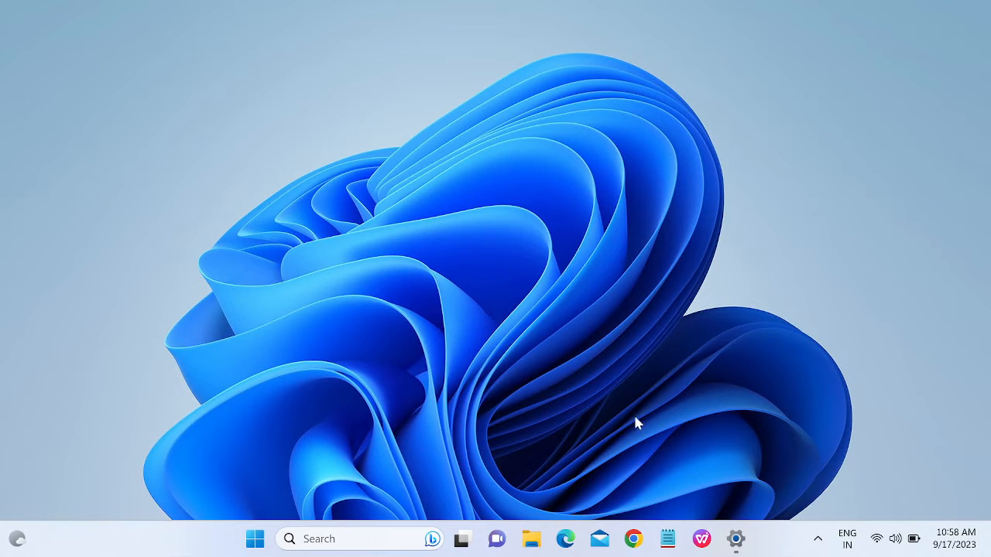
In Chrome, search 'dell drivers download', open Dell's Drivers & Downloads page, then search for Command Prompt.
{"action": "left_click", "coordinate": [633, 538]}
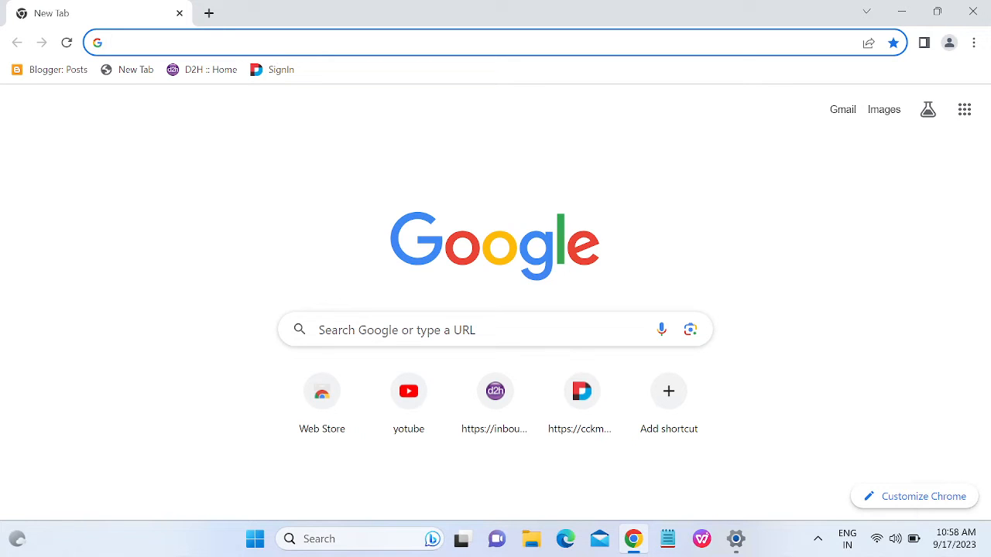
{"action": "left_click", "coordinate": [232, 43]}
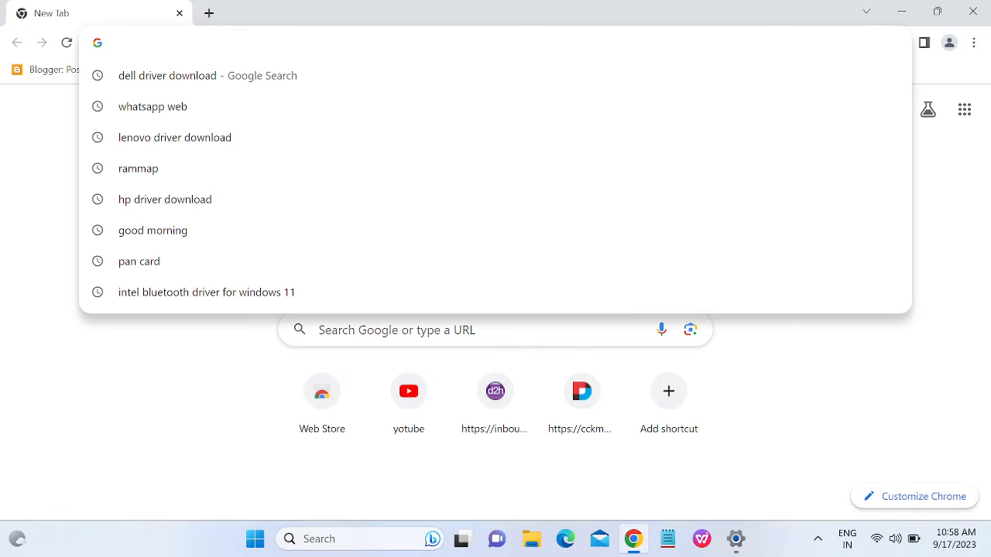
{"action": "type", "text": "dell"}
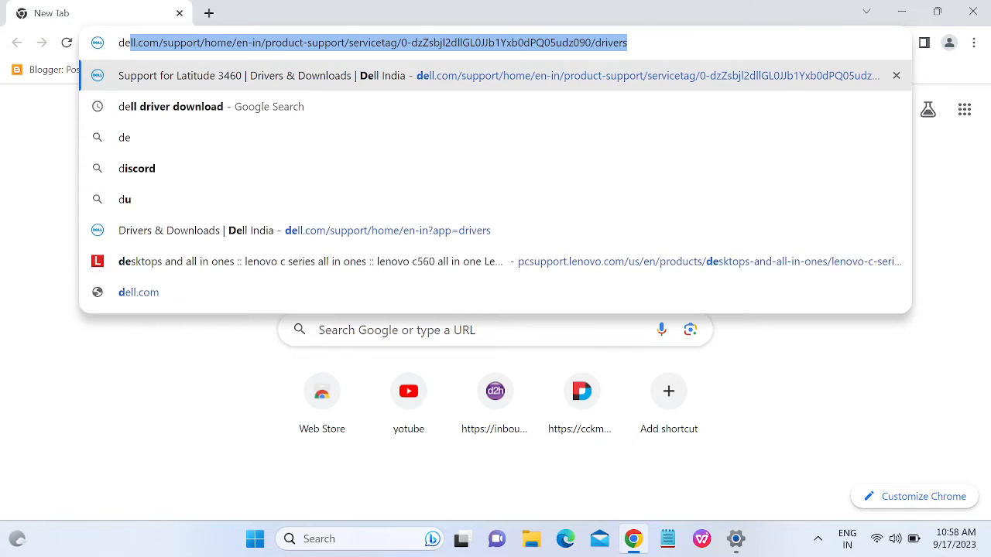
{"action": "type", "text": " dri"}
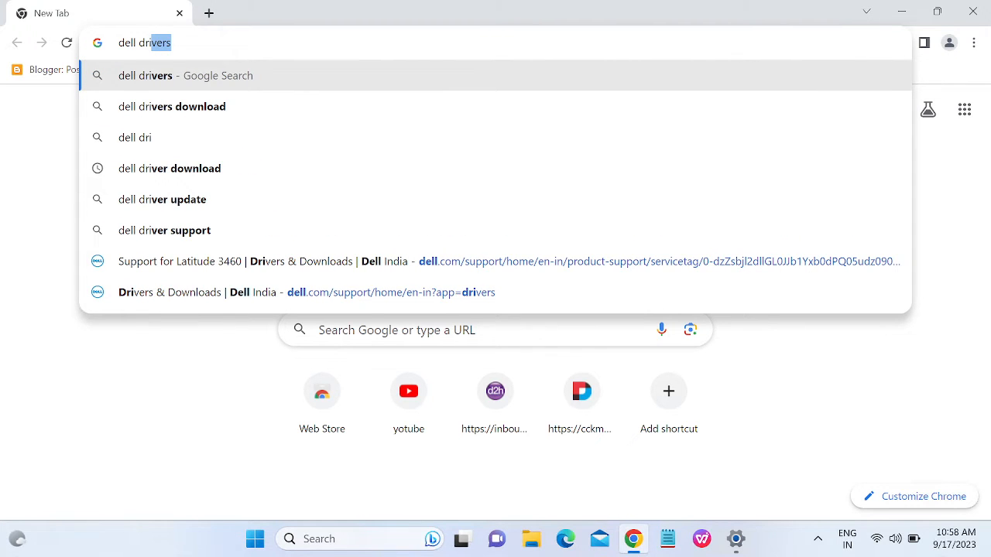
{"action": "key", "text": "Down"}
{"action": "key", "text": "Return"}
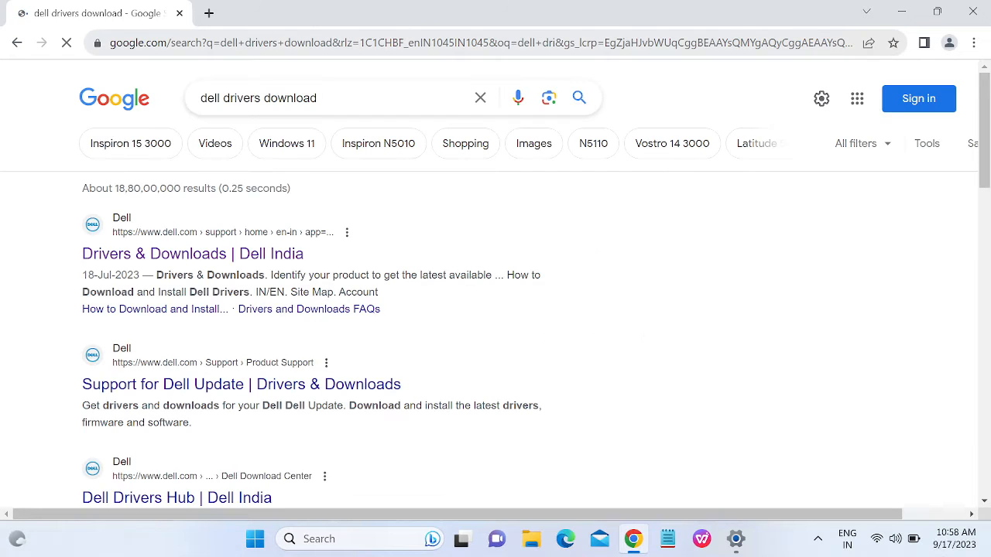
{"action": "left_click", "coordinate": [188, 255]}
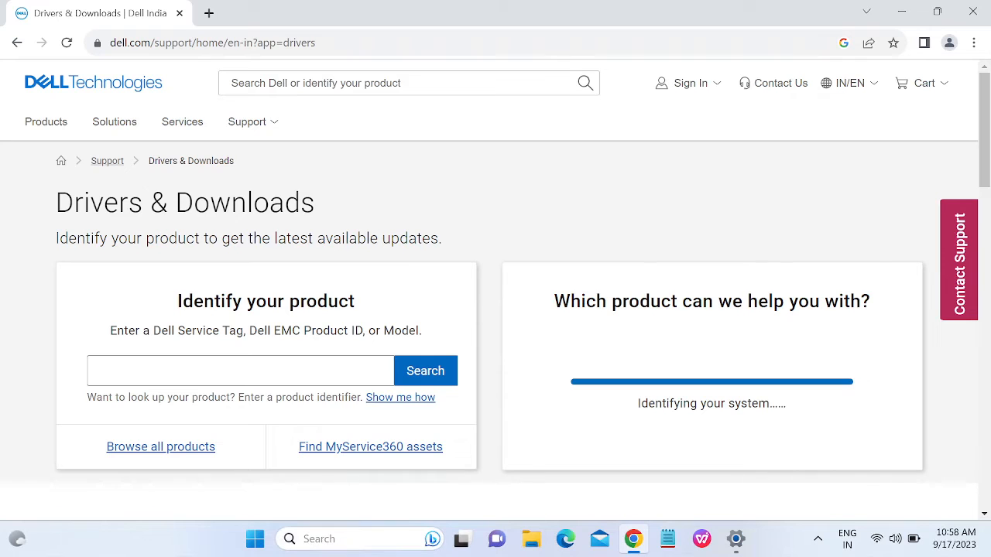
{"action": "left_click", "coordinate": [400, 534]}
{"action": "type", "text": "dmd"}
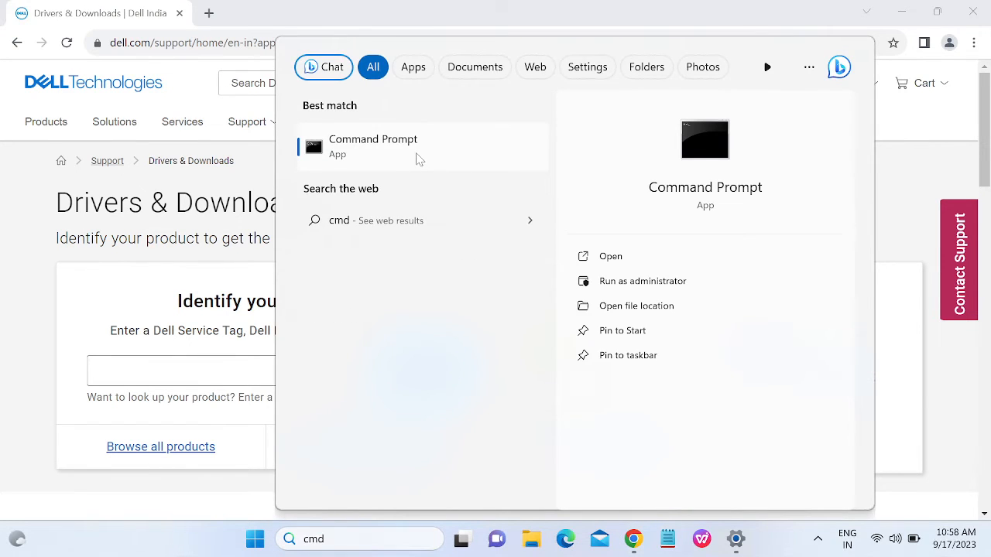
Launch Command Prompt, run 'wmic bios get serialnumber' and copy the printed serial number.
{"action": "left_click", "coordinate": [417, 158]}
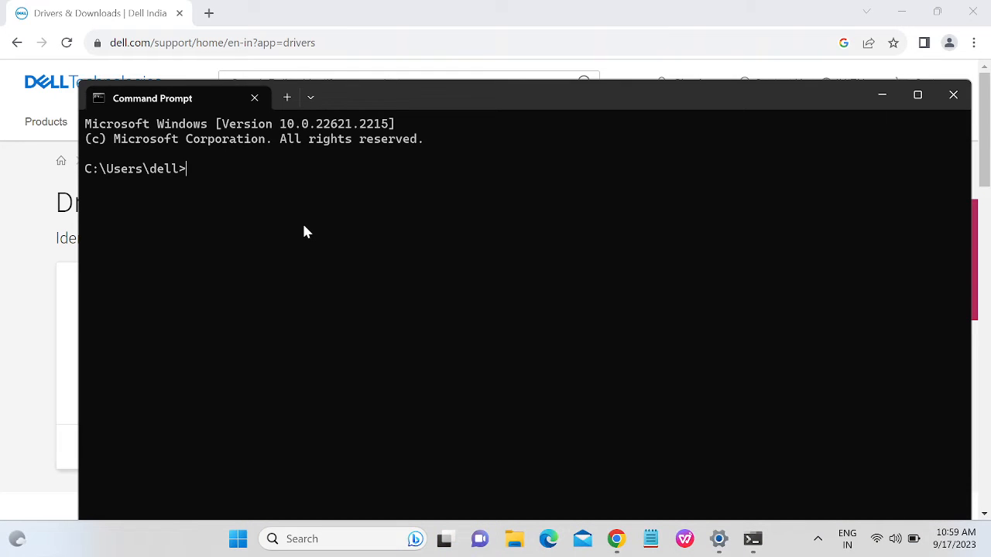
{"action": "type", "text": "wmic bios get serial"}
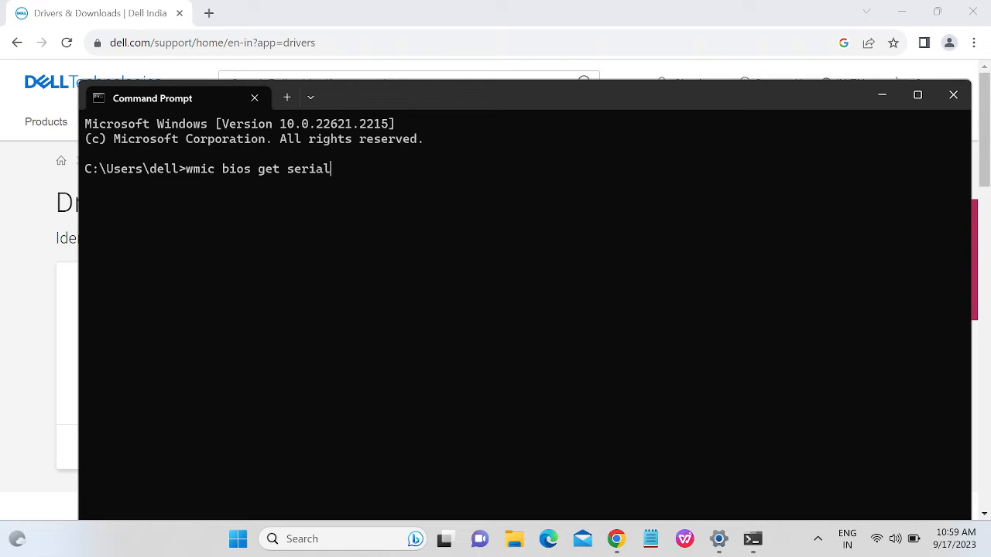
{"action": "type", "text": "number"}
{"action": "key", "text": "Return"}
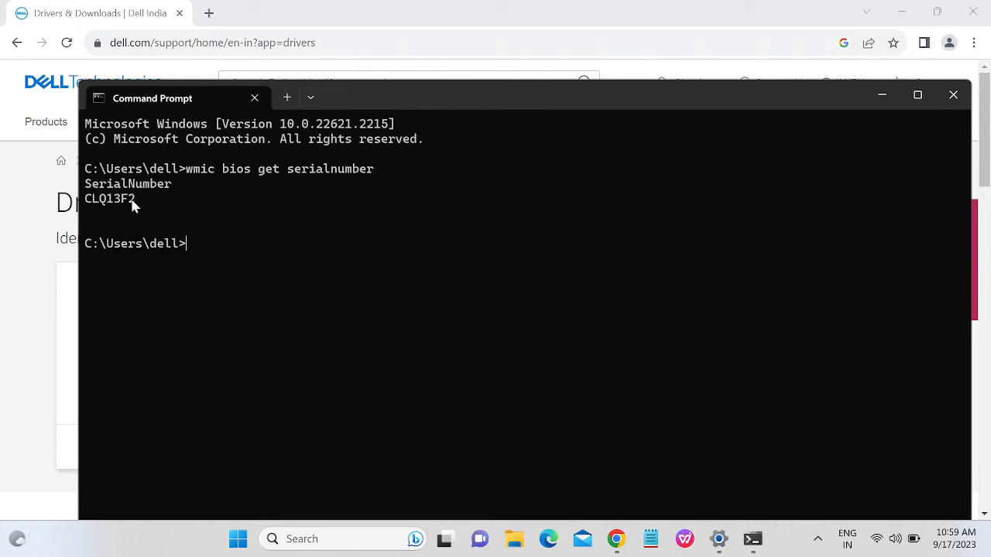
{"action": "left_click_drag", "start_coordinate": [133, 201], "coordinate": [74, 205]}
{"action": "key", "text": "ctrl+c"}
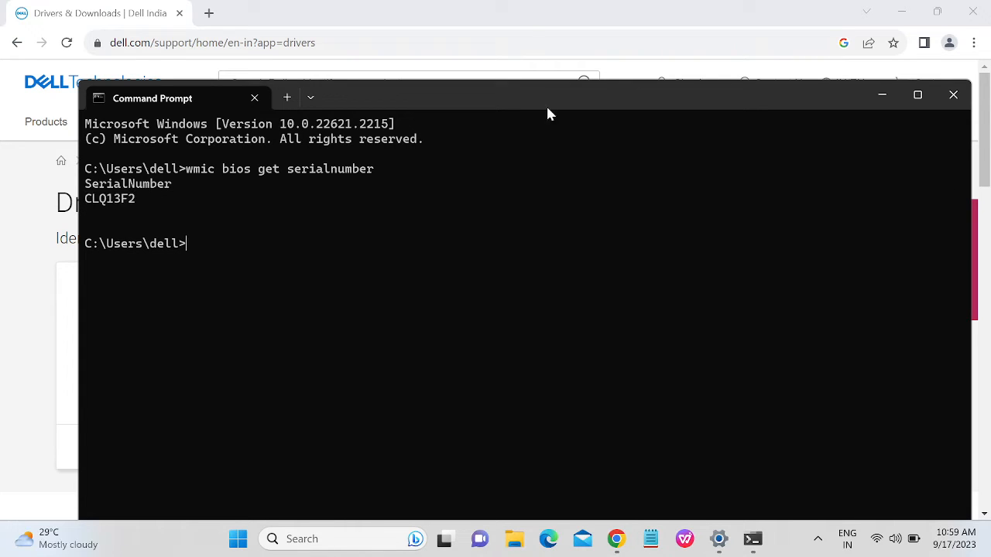
Paste the copied service tag into Dell's Identify your product field and search.
{"action": "left_click", "coordinate": [883, 96]}
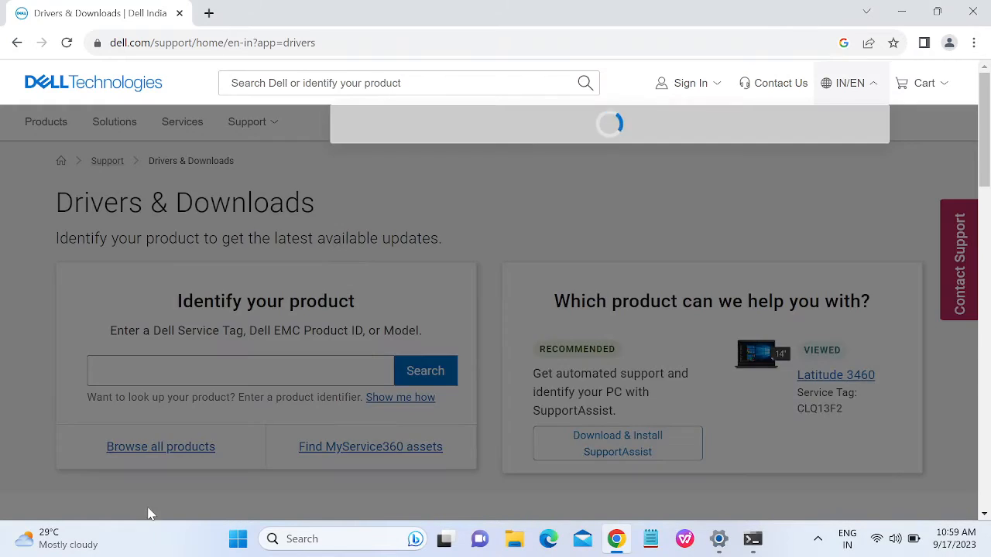
{"action": "left_click", "coordinate": [240, 371]}
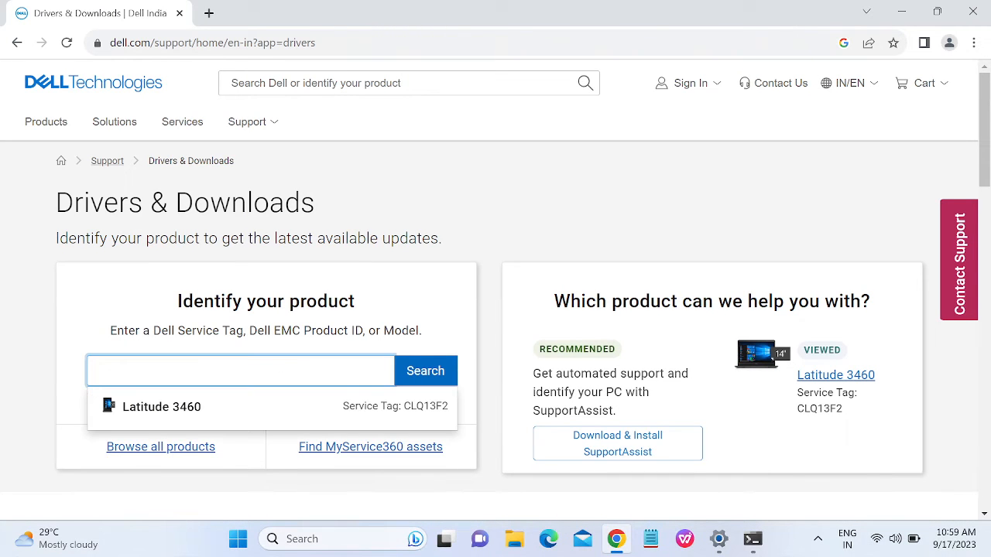
{"action": "key", "text": "ctrl+v"}
{"action": "left_click", "coordinate": [435, 375]}
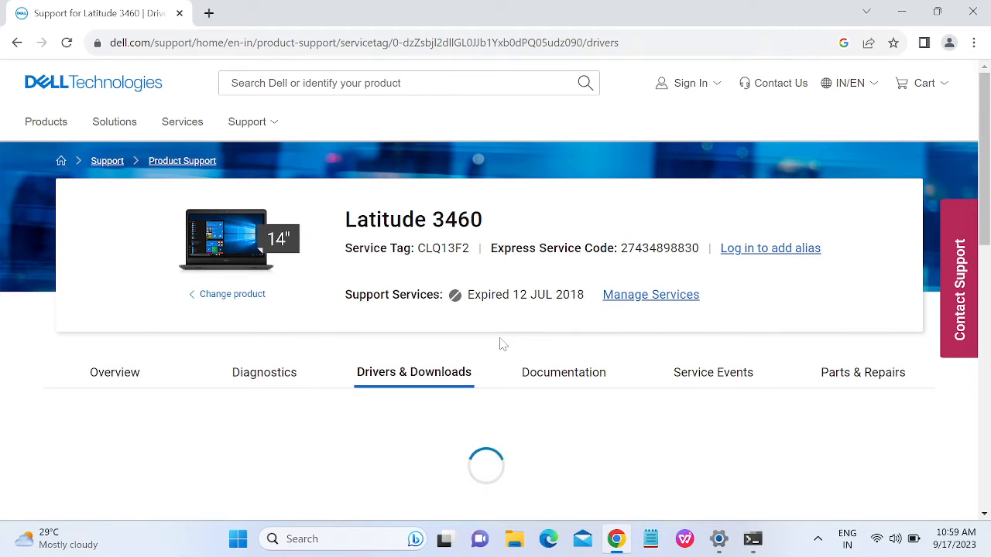
Decline the feedback survey, dismiss the Need Help popup, and expand the manual driver finder.
{"action": "scroll", "coordinate": [501, 344], "scroll_direction": "down", "scroll_amount": 3}
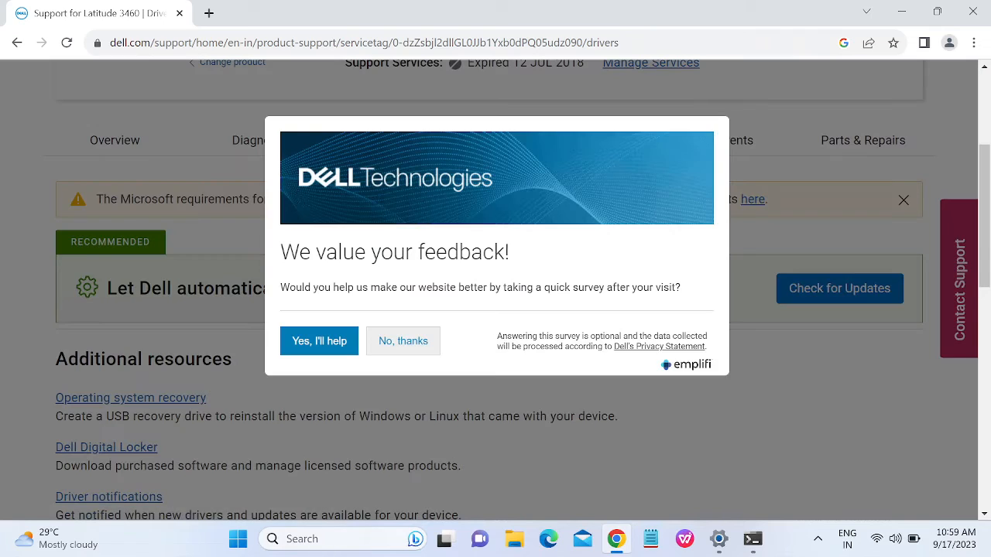
{"action": "left_click", "coordinate": [430, 351]}
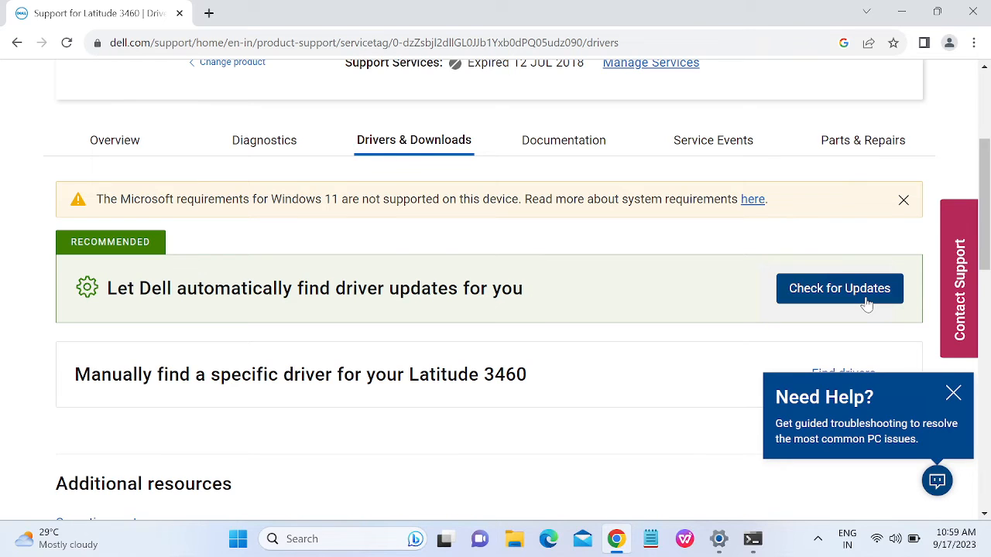
{"action": "left_click", "coordinate": [953, 394]}
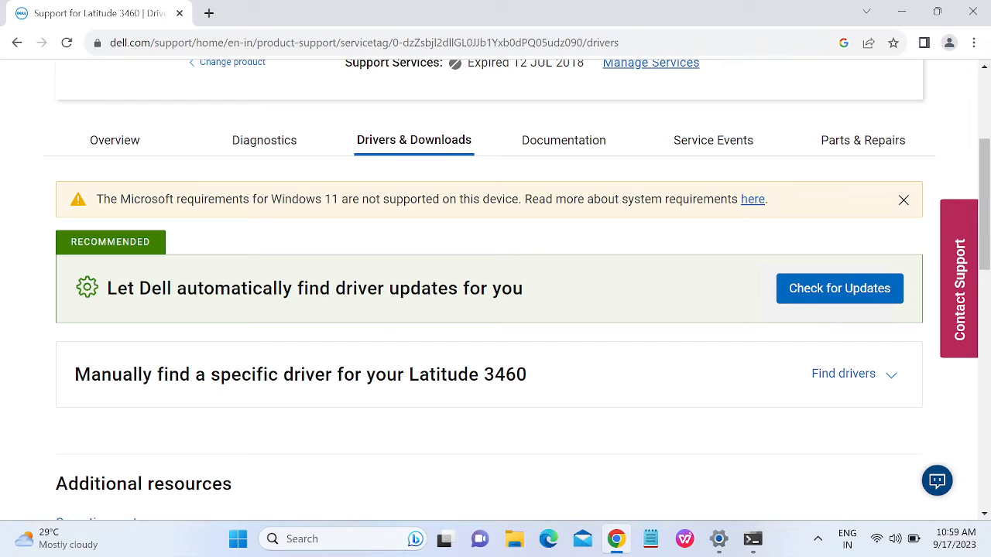
{"action": "left_click", "coordinate": [860, 382]}
{"action": "scroll", "coordinate": [712, 402], "scroll_direction": "down", "scroll_amount": 3}
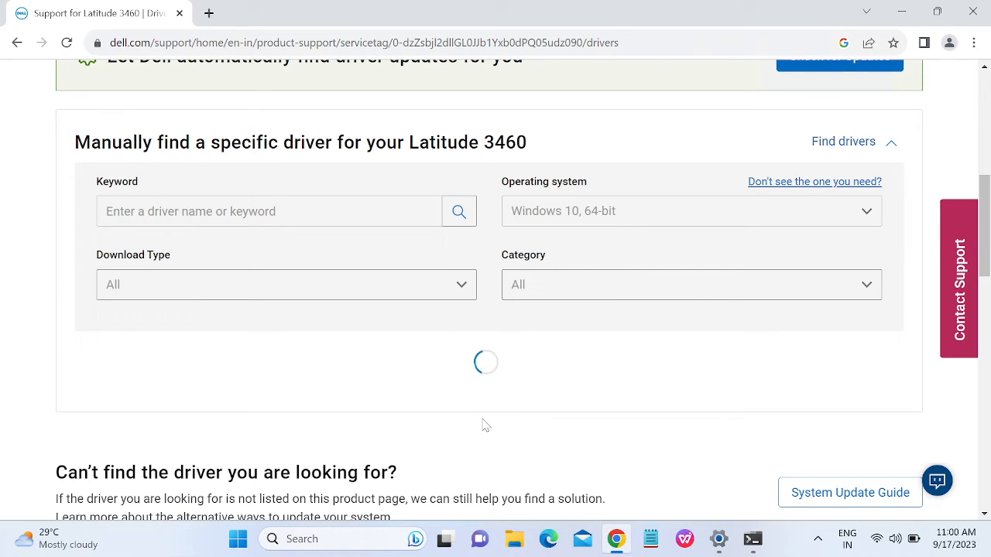
{"action": "scroll", "coordinate": [464, 379], "scroll_direction": "up", "scroll_amount": 5}
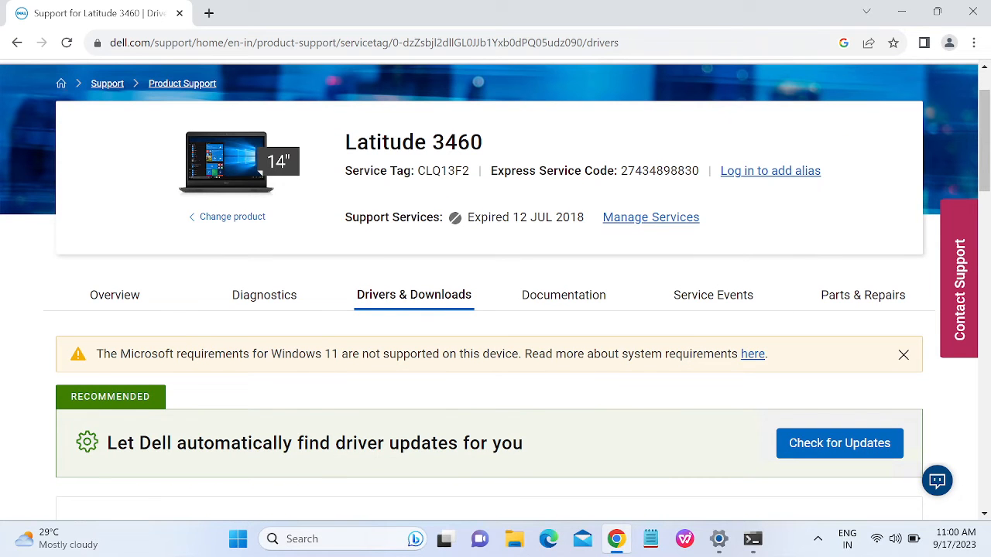
Start Dell's automatic driver check, download the SupportAssist launcher, and run it.
{"action": "left_click", "coordinate": [834, 456]}
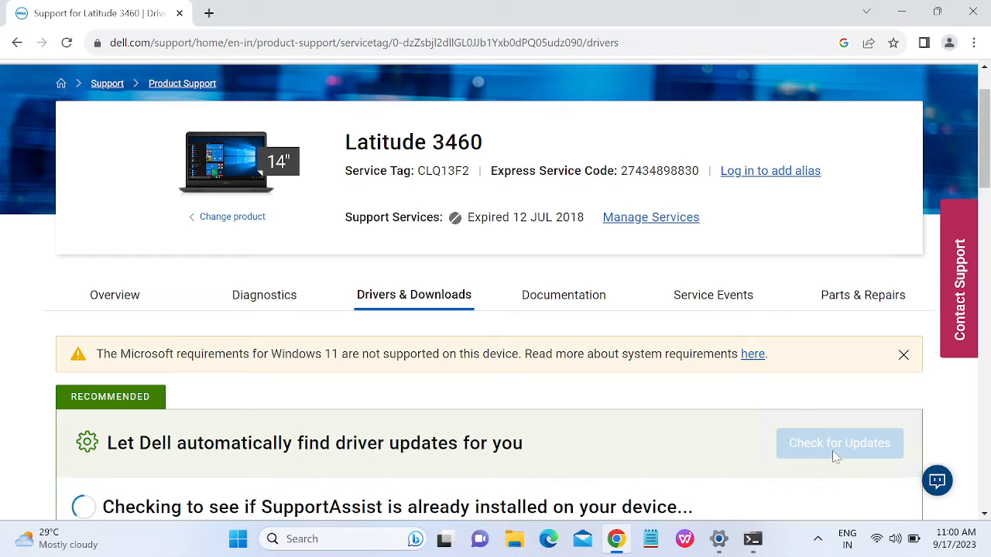
{"action": "scroll", "coordinate": [796, 431], "scroll_direction": "down", "scroll_amount": 3}
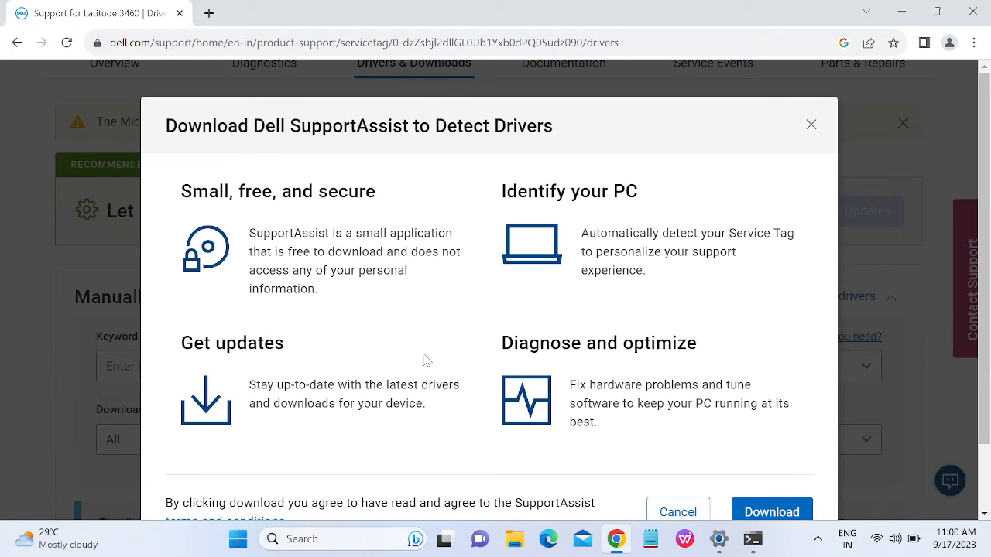
{"action": "scroll", "coordinate": [424, 360], "scroll_direction": "down", "scroll_amount": 1}
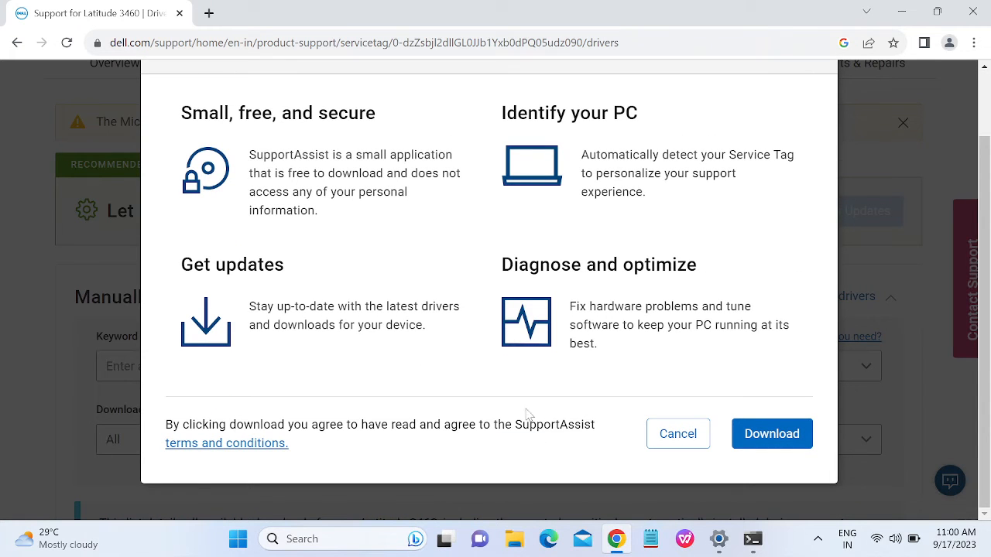
{"action": "left_click", "coordinate": [776, 438]}
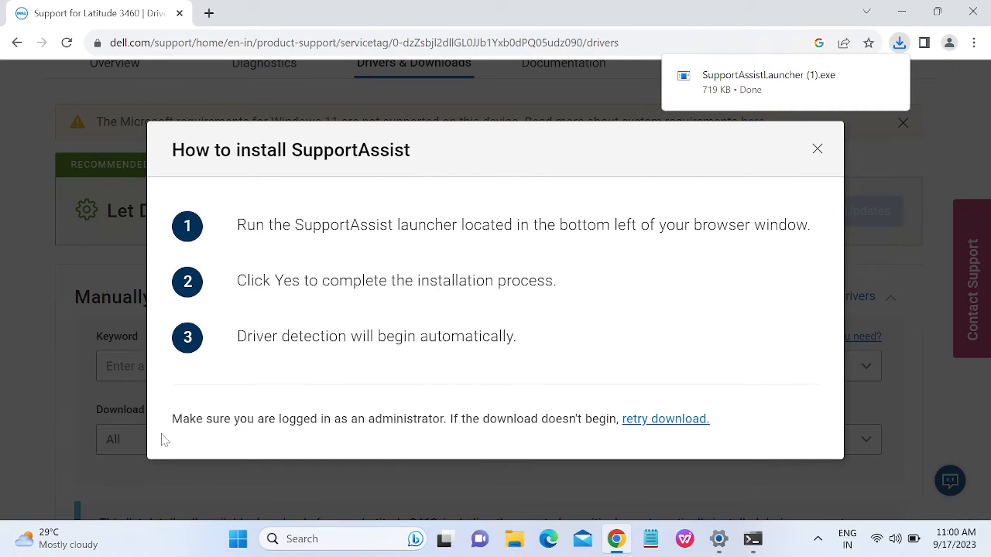
{"action": "left_click", "coordinate": [743, 85]}
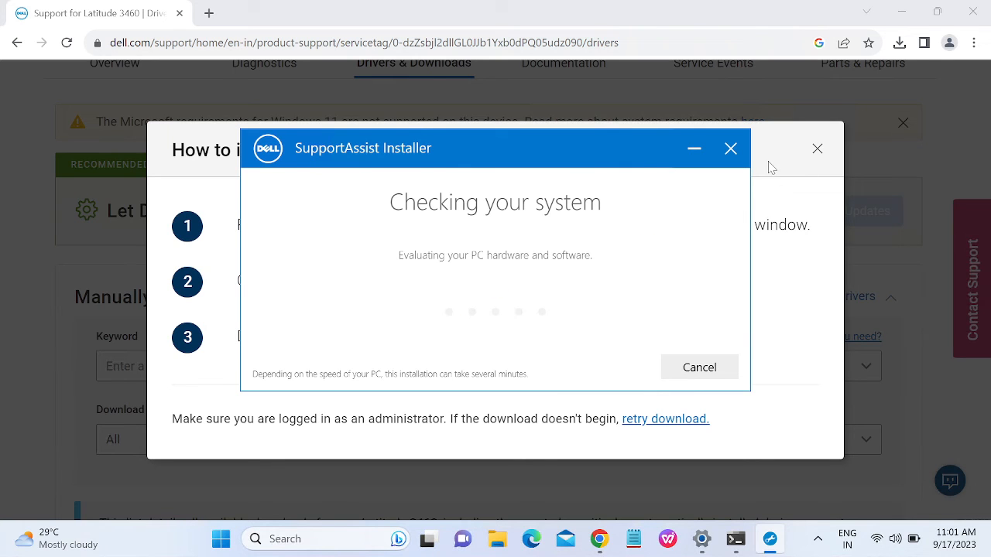
Minimize Chrome and refresh the desktop while the installer updates, then return to Chrome.
{"action": "left_click", "coordinate": [901, 12]}
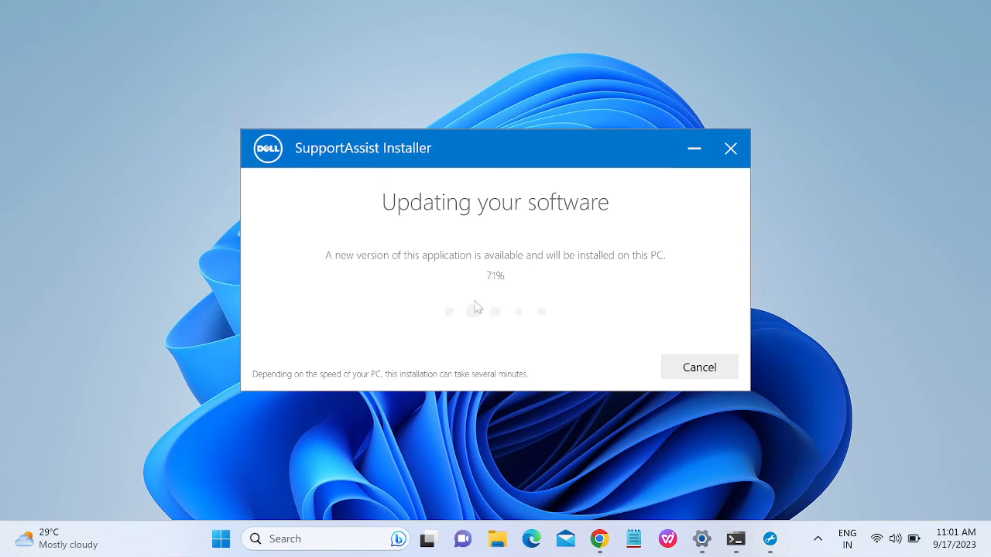
{"action": "right_click", "coordinate": [874, 181]}
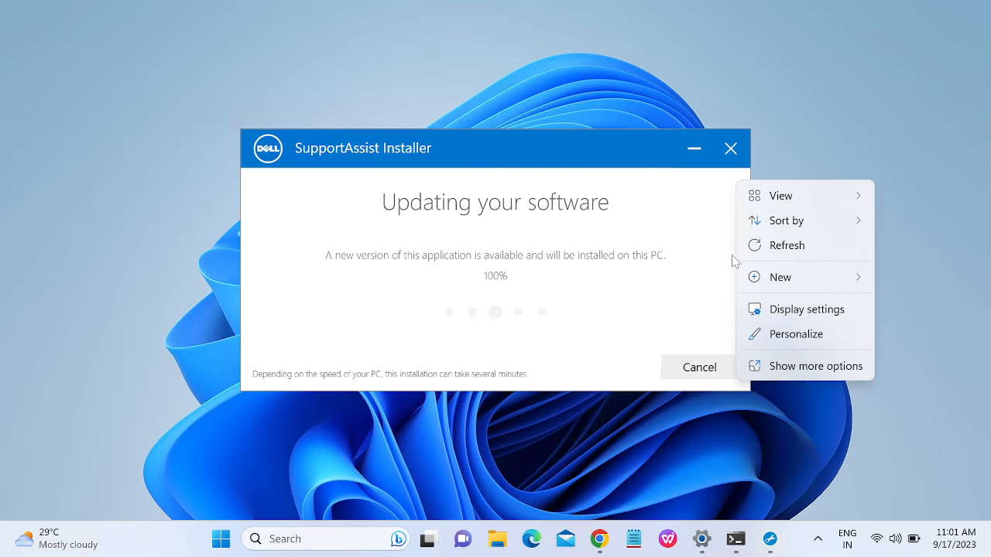
{"action": "left_click", "coordinate": [781, 247]}
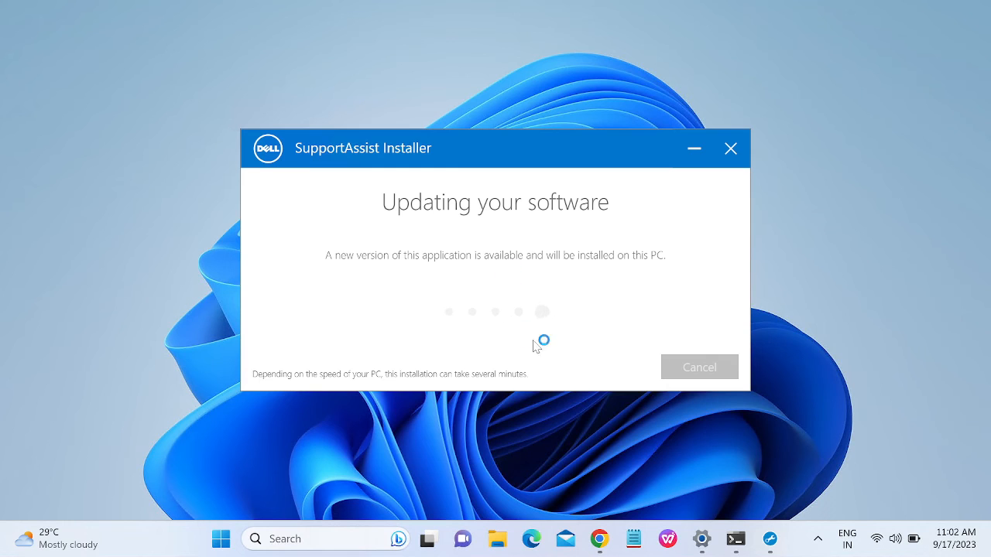
{"action": "left_click", "coordinate": [598, 538]}
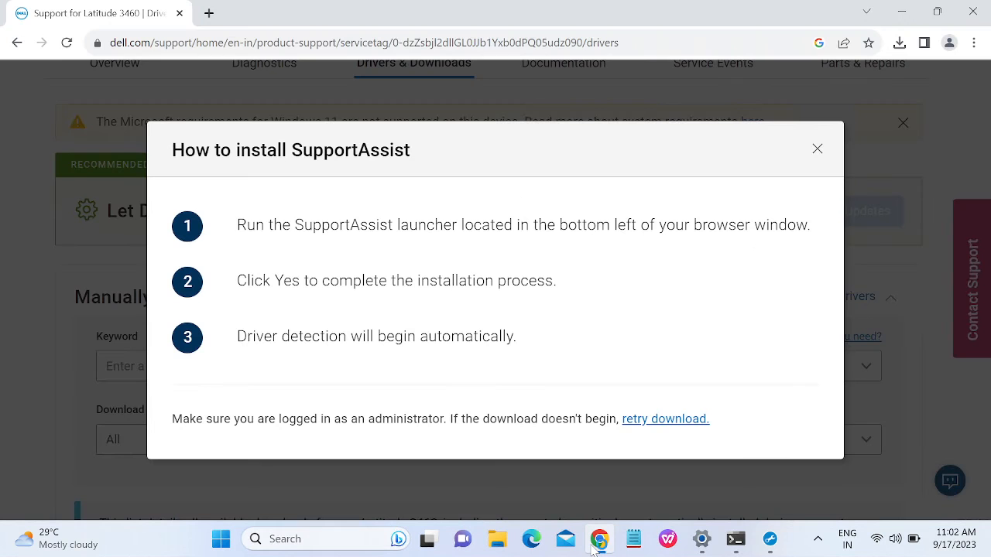